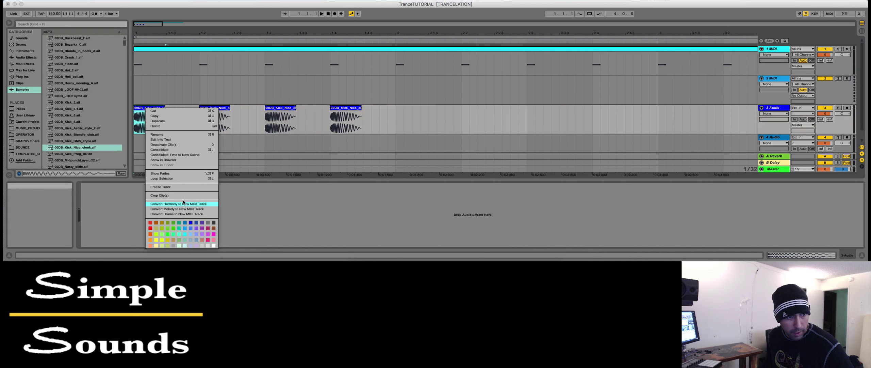
- Show the kick clips' fades and consolidate the four kick hits on the 3 Audio track into a single one-bar clip
{"action": "left_click", "coordinate": [157, 174]}
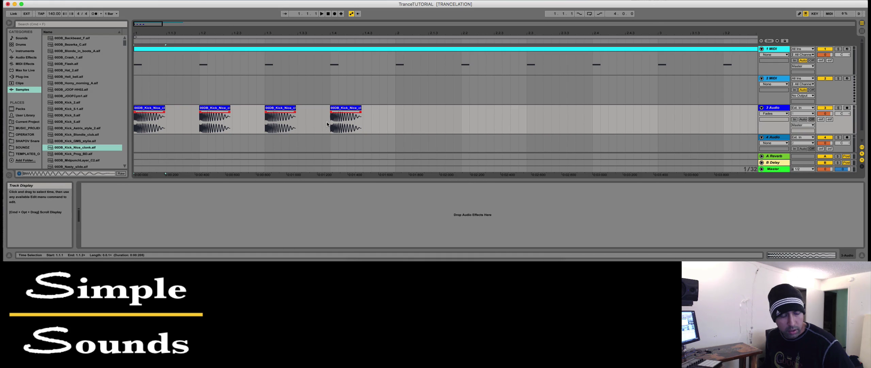
{"action": "left_click", "coordinate": [150, 109]}
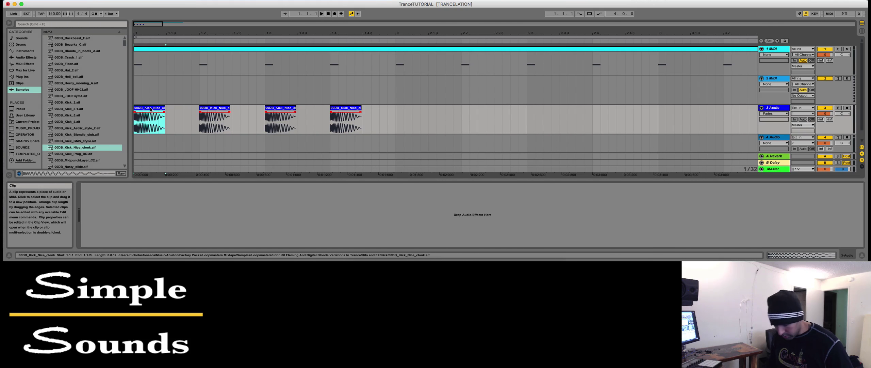
{"action": "left_click", "coordinate": [396, 111], "text": "shift"}
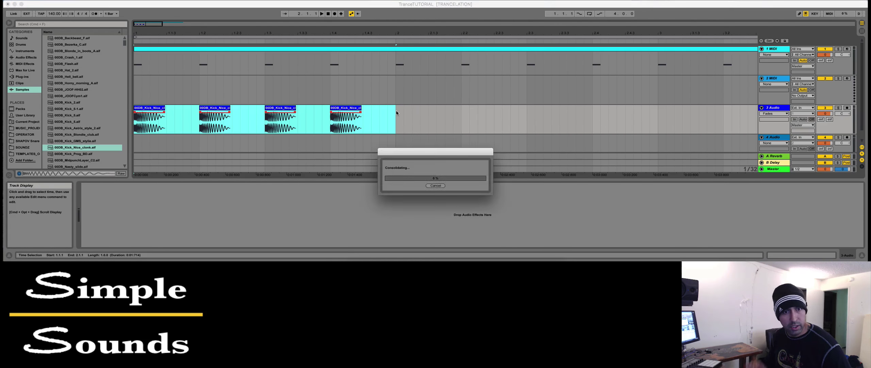
{"action": "key", "text": "super+j"}
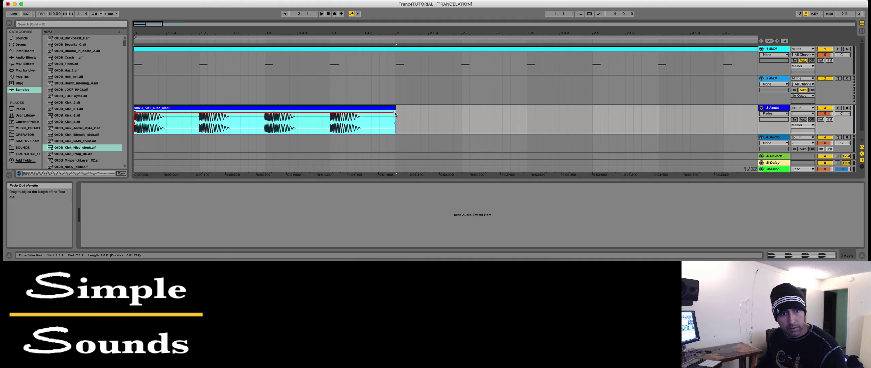
{"action": "left_click_drag", "start_coordinate": [395, 112], "coordinate": [398, 112]}
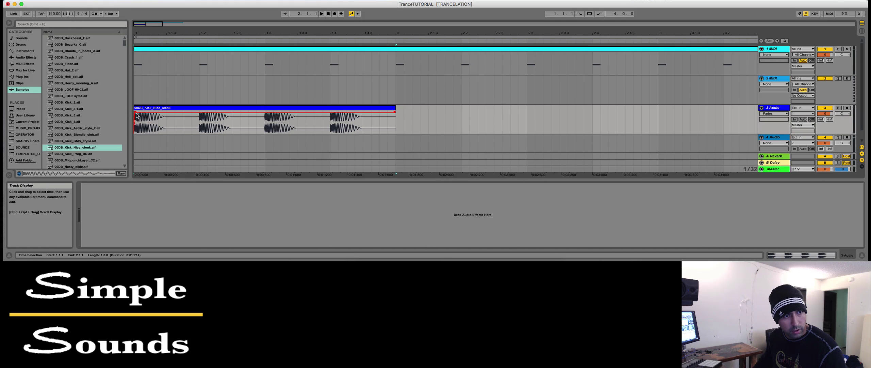
{"action": "left_click", "coordinate": [151, 109]}
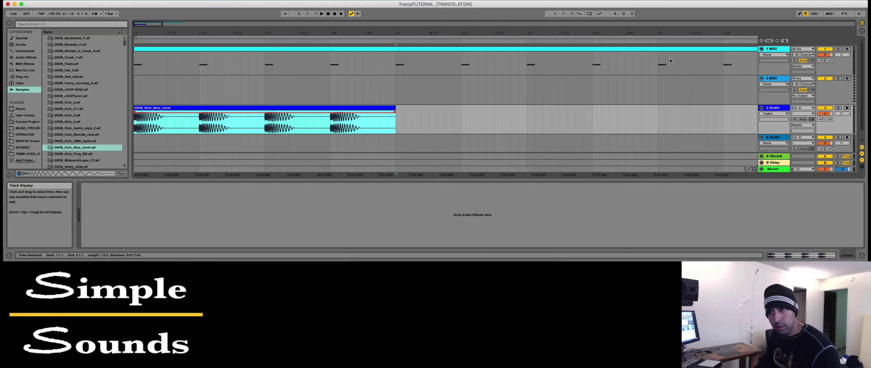
- Delete the MIDI clip from the 1 MIDI track
{"action": "left_click", "coordinate": [734, 50]}
{"action": "key", "text": "Delete"}
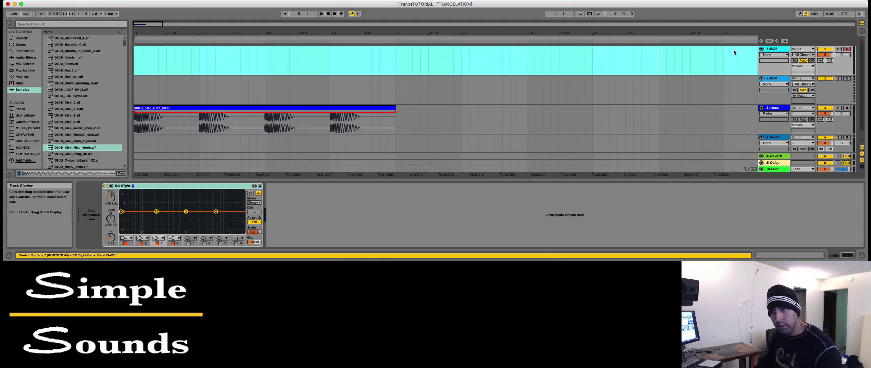
{"action": "left_click", "coordinate": [770, 50]}
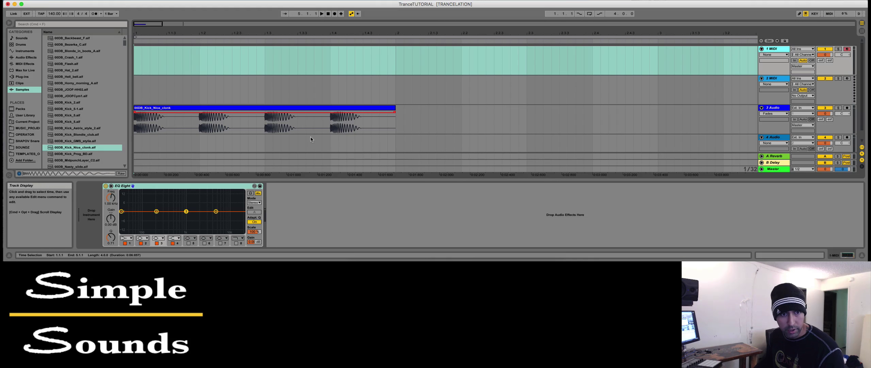
- Rename the 3 Audio track to KICK and play its consolidated one-bar clip
{"action": "left_click", "coordinate": [772, 109]}
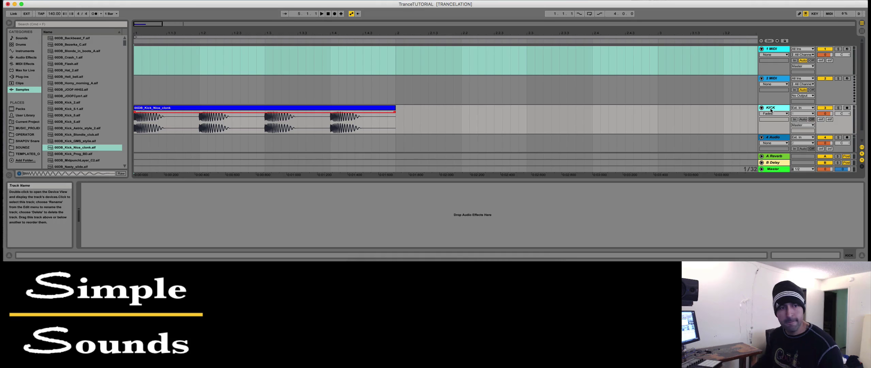
{"action": "left_click", "coordinate": [315, 110]}
{"action": "key", "text": "space"}
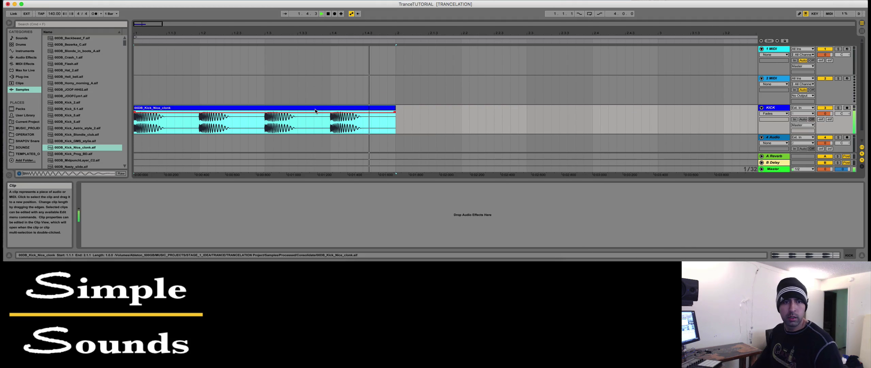
{"action": "key", "text": "space"}
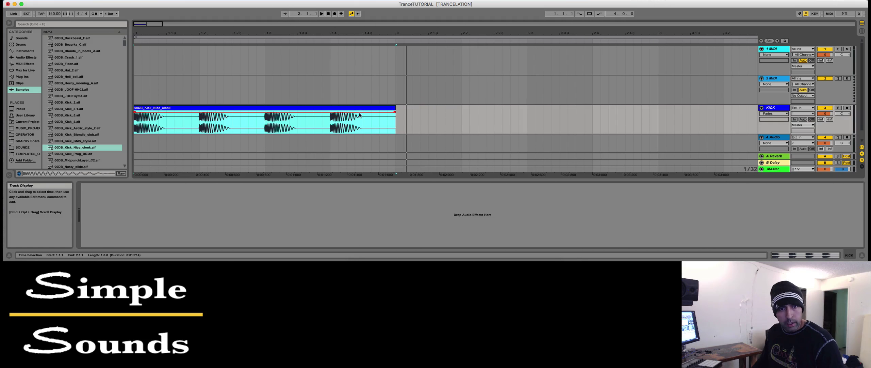
- Duplicate the one-bar kick clip three times so the pattern fills bars 1 to 4
{"action": "key", "text": "super+d"}
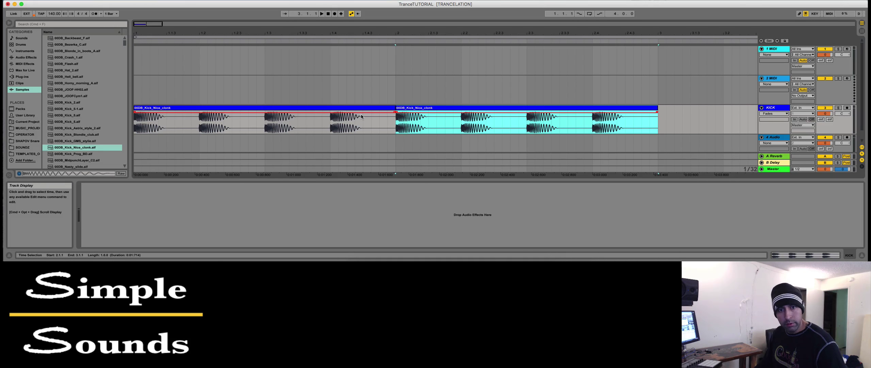
{"action": "key", "text": "super+d"}
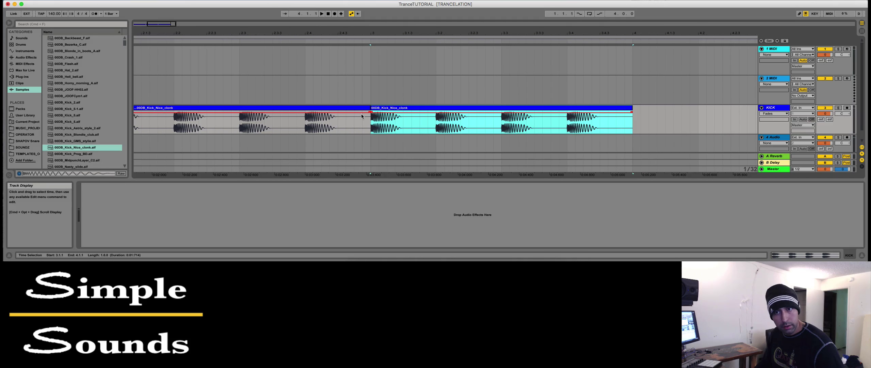
{"action": "key", "text": "super+d"}
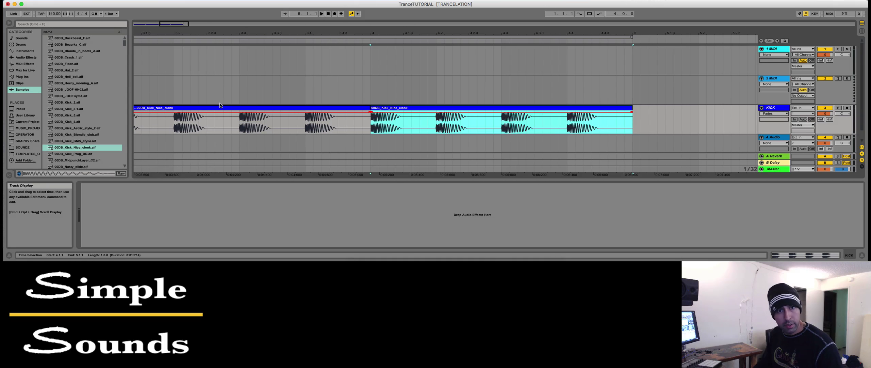
- Select all four kick clips, loop their four-bar range, and consolidate them into one clip
{"action": "double_click", "coordinate": [201, 24]}
{"action": "left_click_drag", "start_coordinate": [201, 24], "coordinate": [202, 35]}
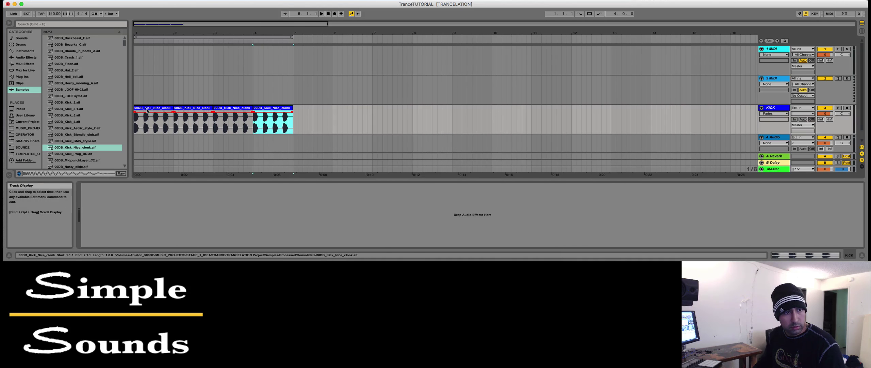
{"action": "left_click", "coordinate": [154, 122]}
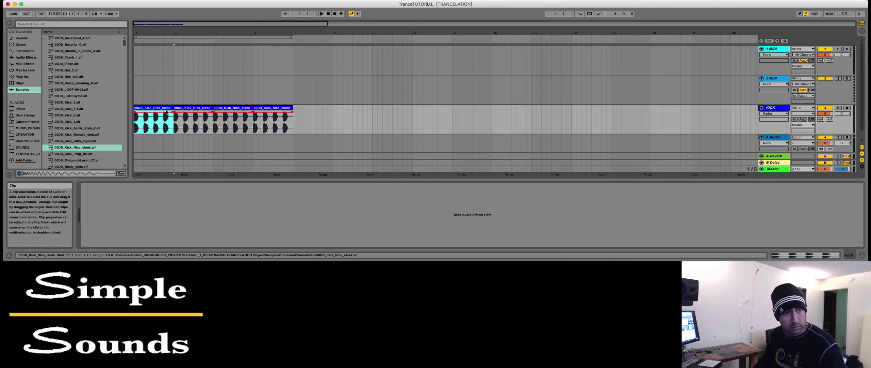
{"action": "left_click", "coordinate": [287, 109], "text": "shift"}
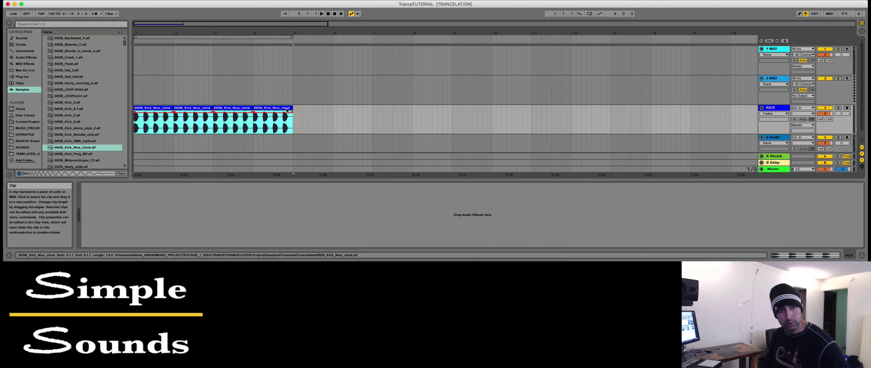
{"action": "key", "text": "super+l"}
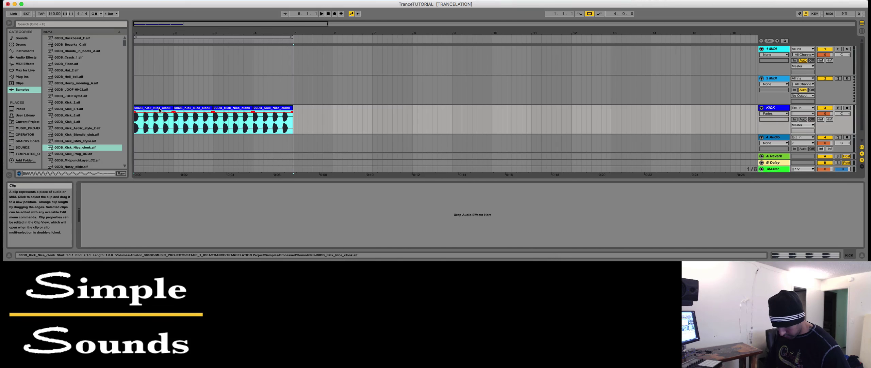
{"action": "key", "text": "super+j"}
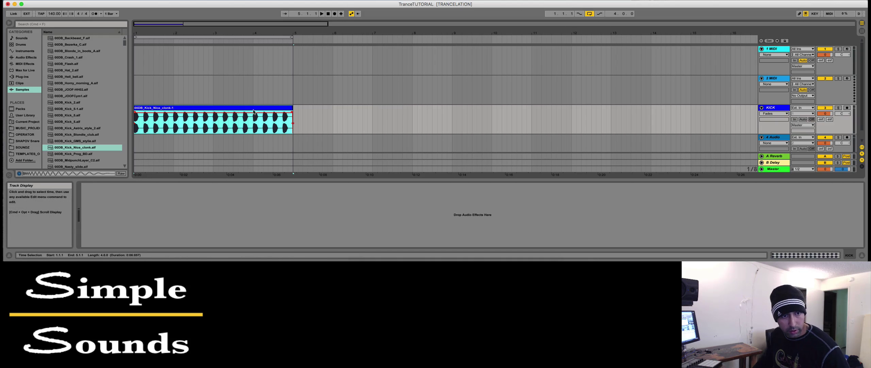
- Play the consolidated four-bar kick clip in the loop to hear it
{"action": "left_click", "coordinate": [171, 119]}
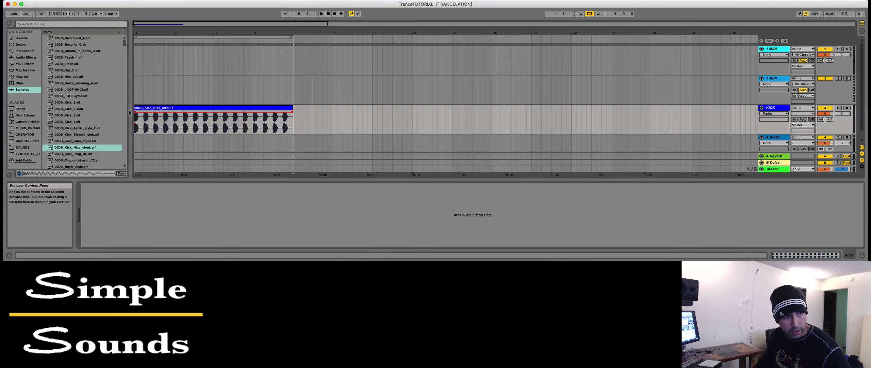
{"action": "left_click", "coordinate": [182, 108]}
{"action": "key", "text": "space"}
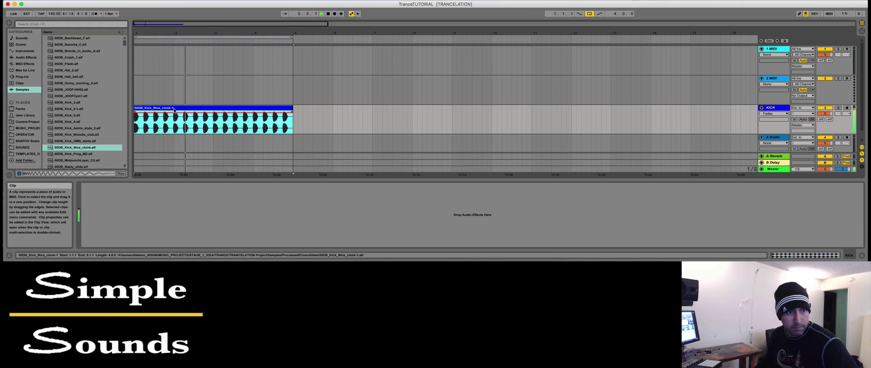
{"action": "left_click", "coordinate": [195, 112]}
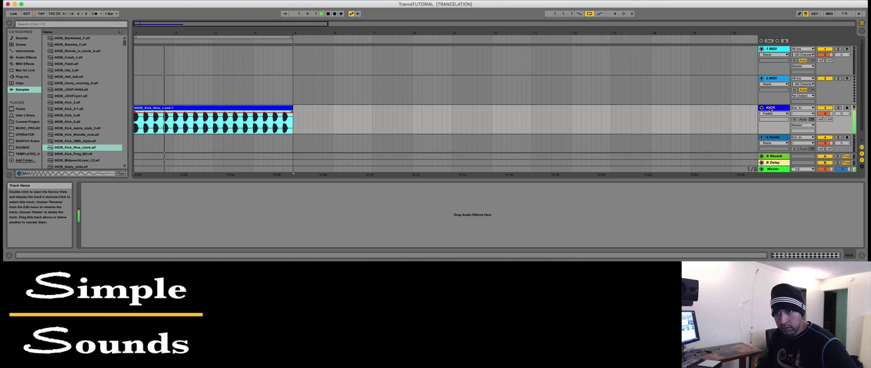
- Add an EQ Eight audio effect to the KICK track
{"action": "left_click", "coordinate": [575, 221]}
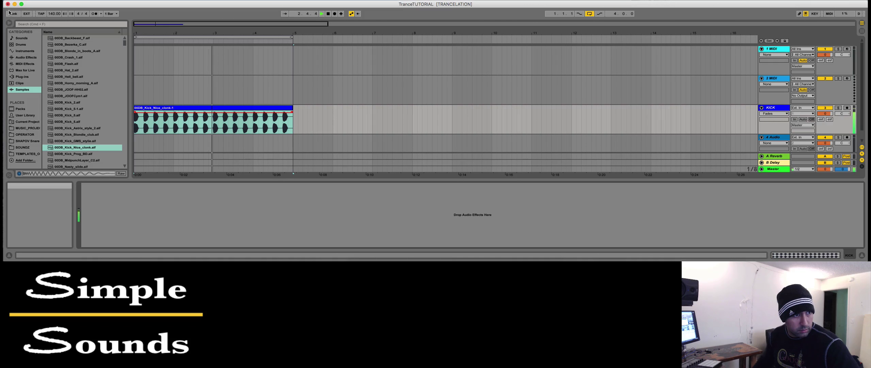
{"action": "left_click", "coordinate": [27, 58]}
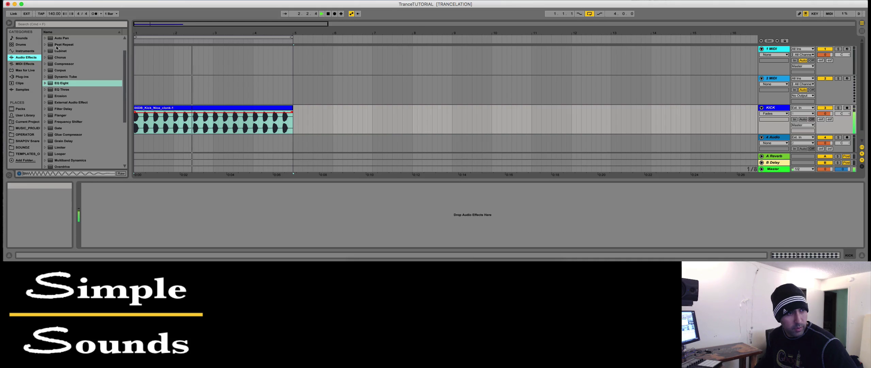
{"action": "left_click", "coordinate": [51, 83]}
{"action": "left_click_drag", "start_coordinate": [50, 84], "coordinate": [136, 196]}
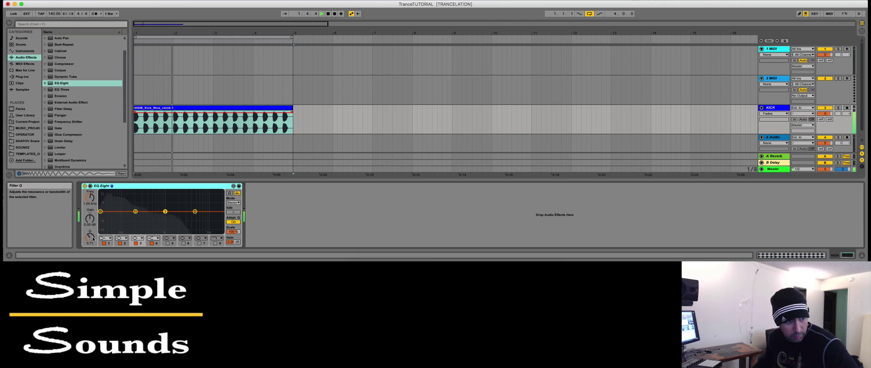
- Make EQ Eight's first band a low cut at about 76 Hz and move band 2 to about 99 Hz with a slight boost
{"action": "left_click", "coordinate": [105, 237]}
{"action": "left_click", "coordinate": [106, 248]}
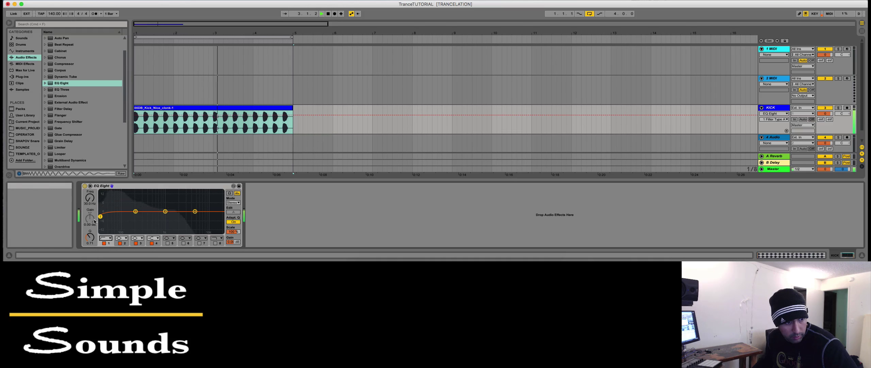
{"action": "mouse_move", "coordinate": [106, 217]}
{"action": "left_mouse_down"}
{"action": "mouse_move", "coordinate": [124, 216]}
{"action": "mouse_move", "coordinate": [117, 216]}
{"action": "left_mouse_up"}
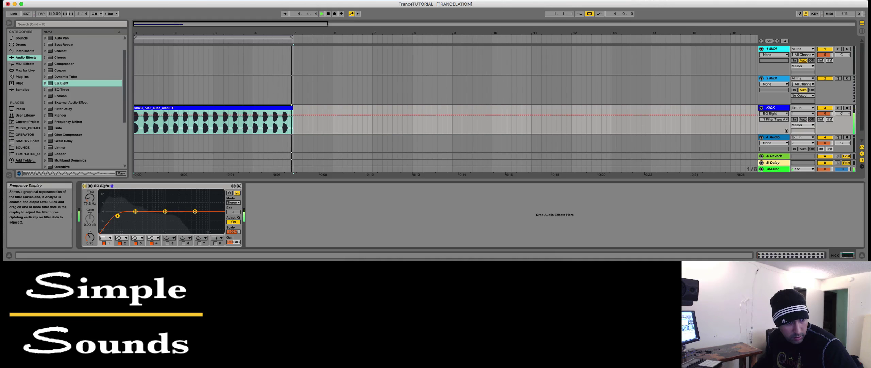
{"action": "left_click_drag", "start_coordinate": [136, 211], "coordinate": [130, 211]}
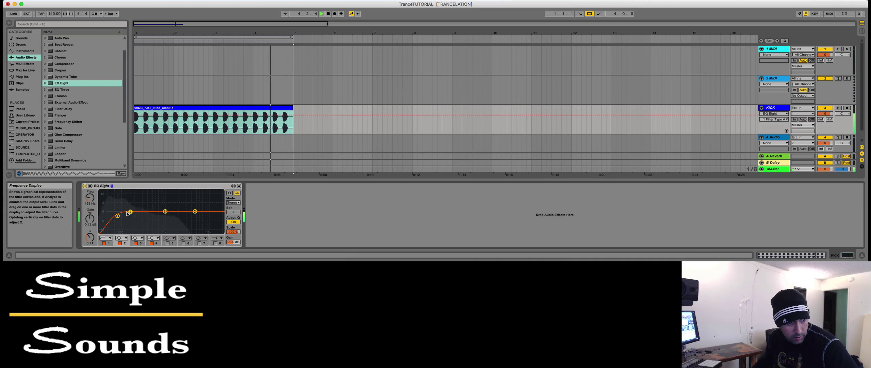
{"action": "mouse_move", "coordinate": [135, 212]}
{"action": "left_mouse_down"}
{"action": "mouse_move", "coordinate": [137, 204]}
{"action": "mouse_move", "coordinate": [122, 209]}
{"action": "left_mouse_up"}
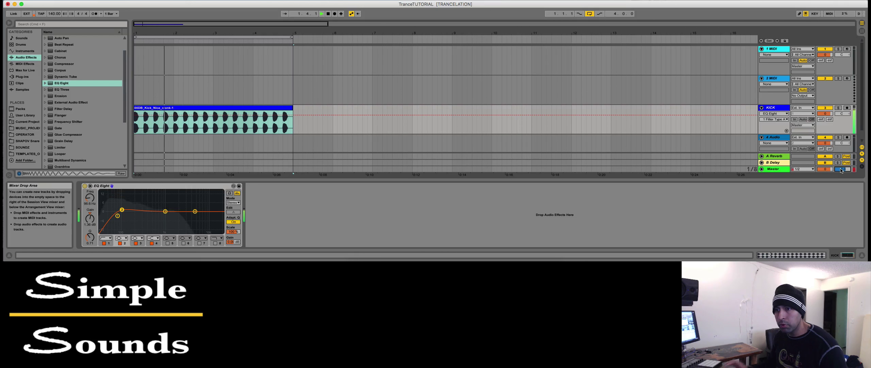
- Set the KICK track's volume to -3 dB
{"action": "left_click", "coordinate": [828, 114]}
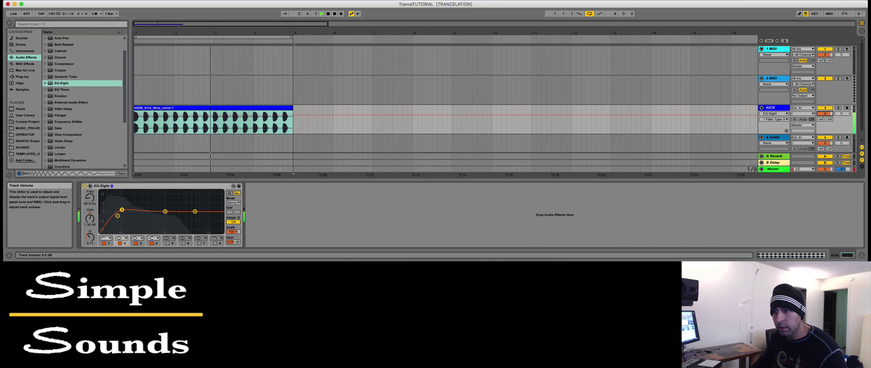
{"action": "type", "text": "-3"}
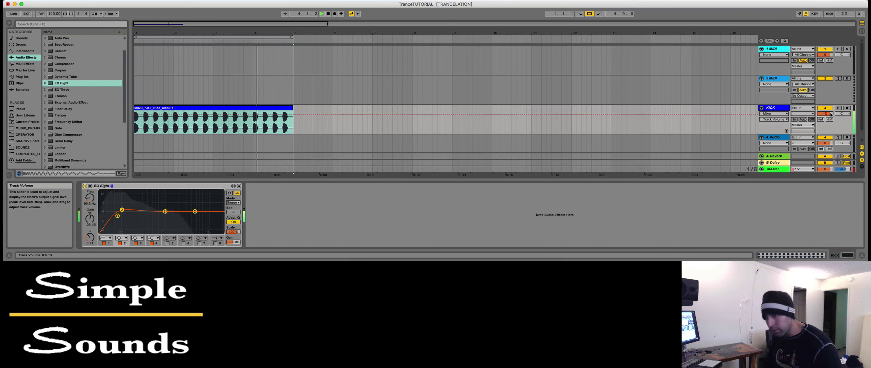
{"action": "key", "text": "Return"}
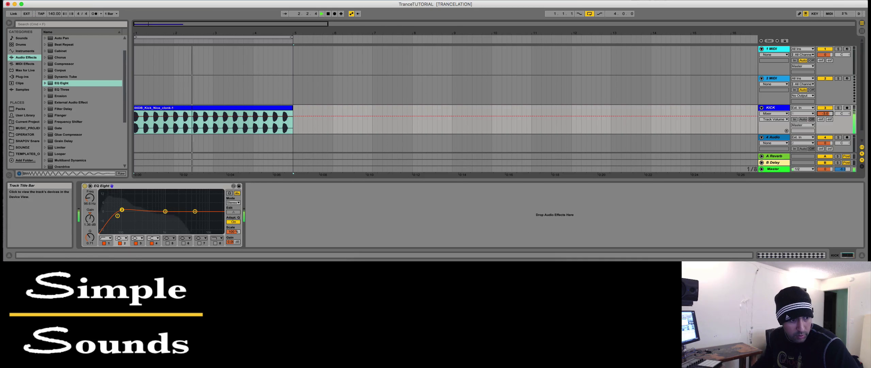
- Readjust EQ Eight's second band on the kick to about 108 Hz with a 4 dB boost
{"action": "left_click_drag", "start_coordinate": [122, 210], "coordinate": [124, 209]}
{"action": "key", "text": "super+z"}
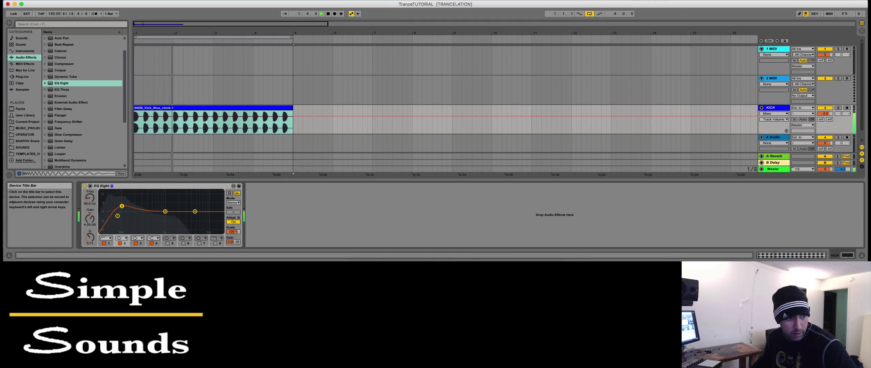
{"action": "left_click_drag", "start_coordinate": [122, 206], "coordinate": [88, 218]}
{"action": "left_click", "coordinate": [88, 218]}
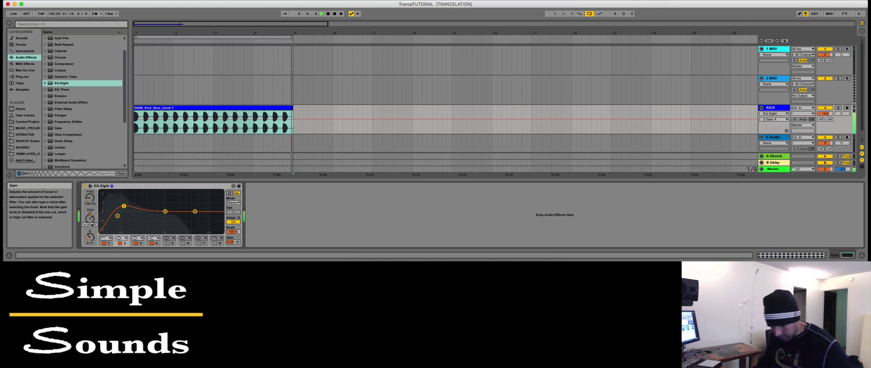
{"action": "key", "text": "Return"}
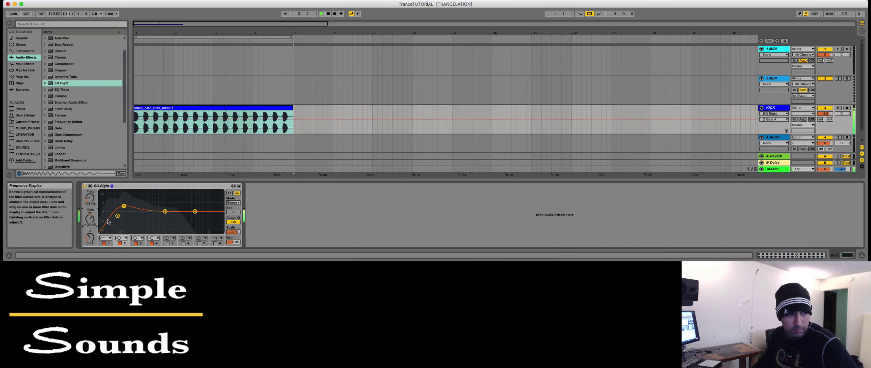
- Set EQ Eight's third band on the kick to about 720 Hz with a cut of about 6 dB and stop playback
{"action": "left_click", "coordinate": [165, 212]}
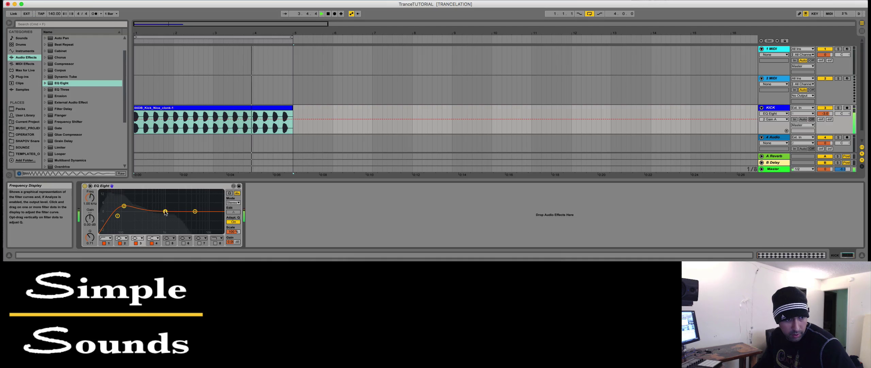
{"action": "left_click_drag", "start_coordinate": [165, 219], "coordinate": [166, 217]}
{"action": "left_click_drag", "start_coordinate": [165, 218], "coordinate": [159, 219]}
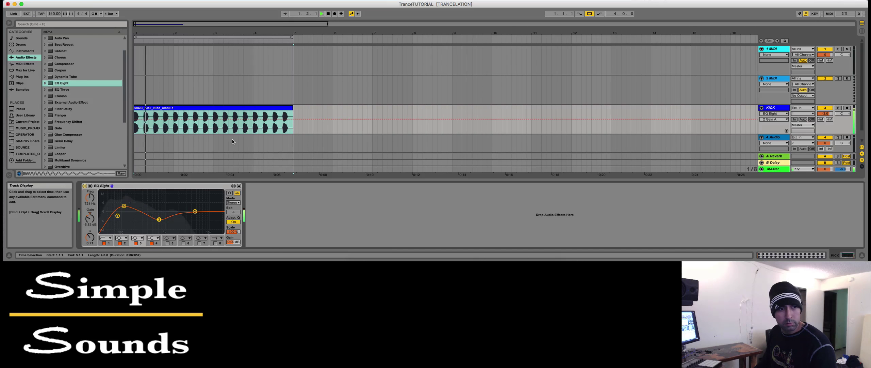
{"action": "key", "text": "space"}
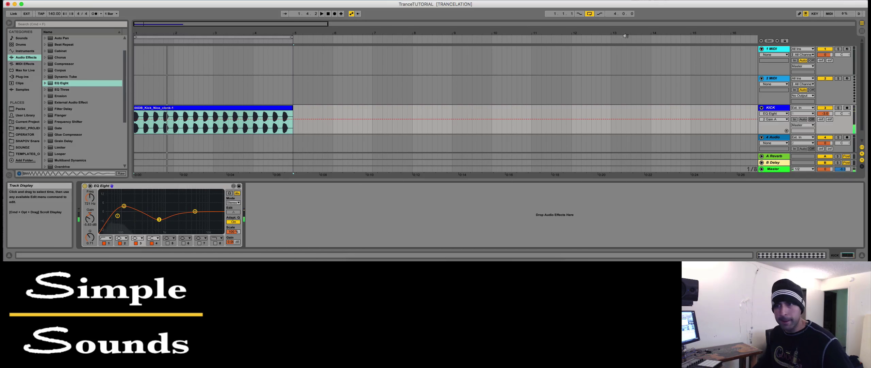
- Insert an empty one-bar MIDI clip in the first bar of the 1 MIDI track
{"action": "left_click", "coordinate": [135, 60]}
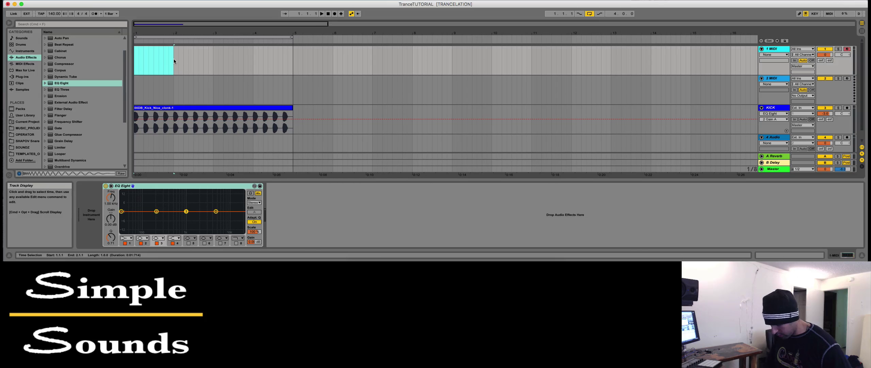
{"action": "key", "text": "super+shift+m"}
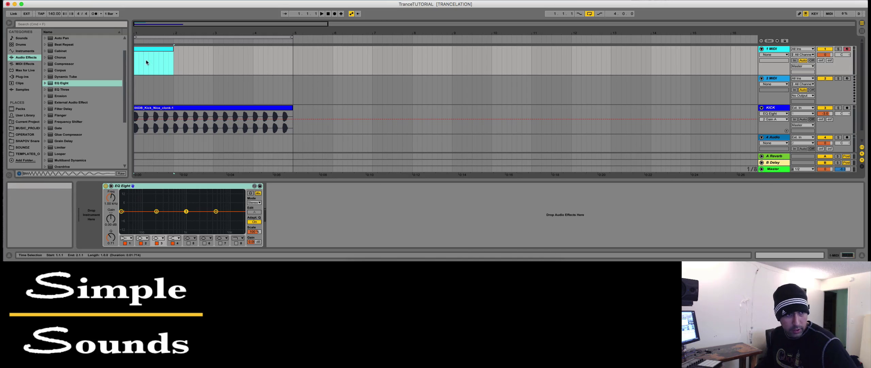
{"action": "left_click", "coordinate": [156, 109]}
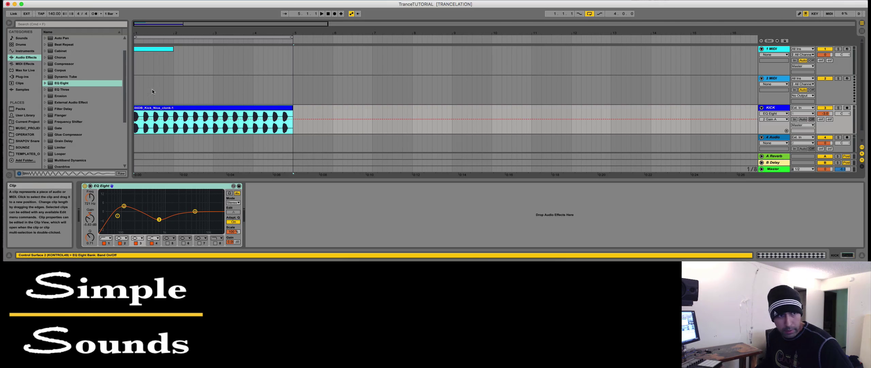
{"action": "left_click", "coordinate": [154, 61]}
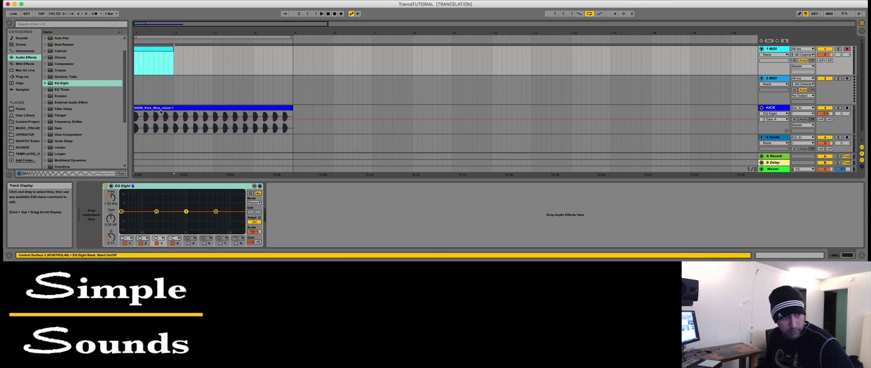
{"action": "left_click", "coordinate": [160, 112]}
{"action": "left_click", "coordinate": [156, 49]}
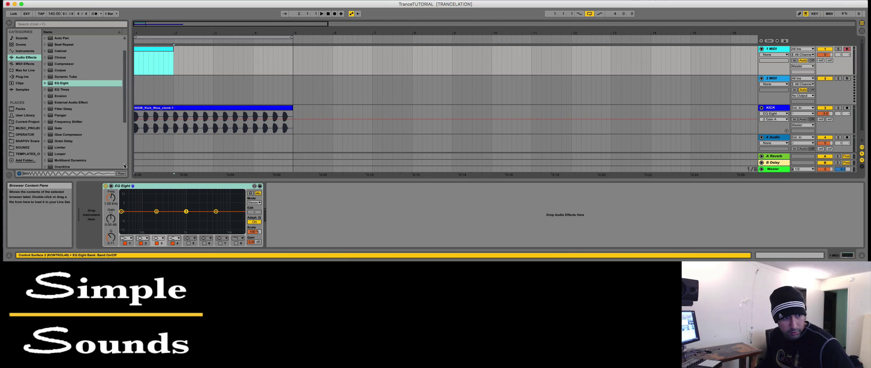
{"action": "left_click", "coordinate": [157, 115]}
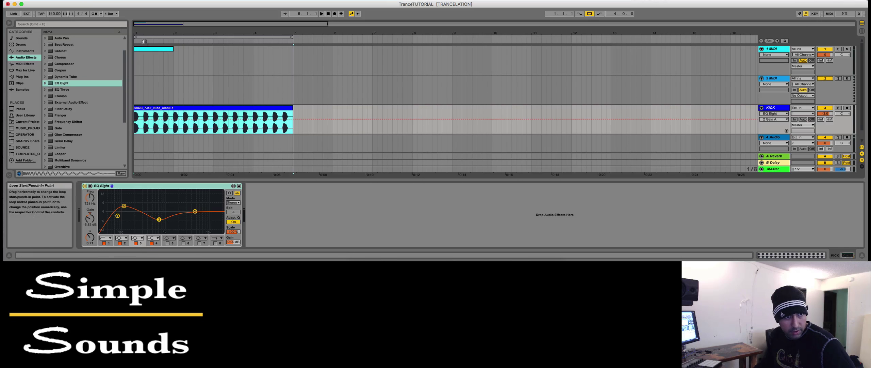
{"action": "left_click", "coordinate": [149, 51]}
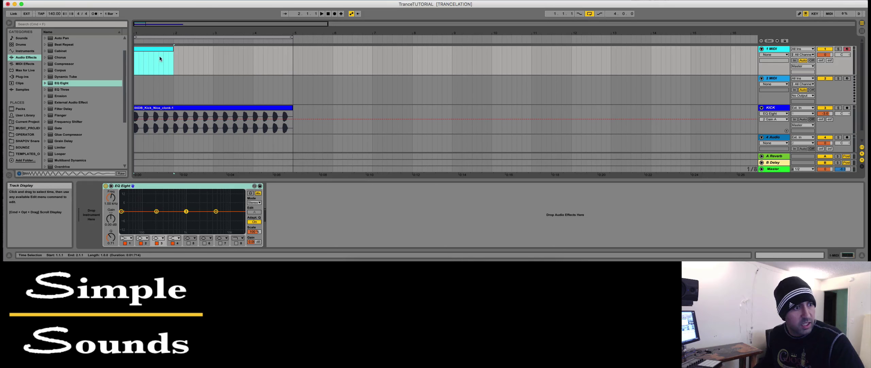
- Load the Serum VST plug-in onto the first MIDI track and move its window clear of the arrangement clips
{"action": "left_click", "coordinate": [21, 77]}
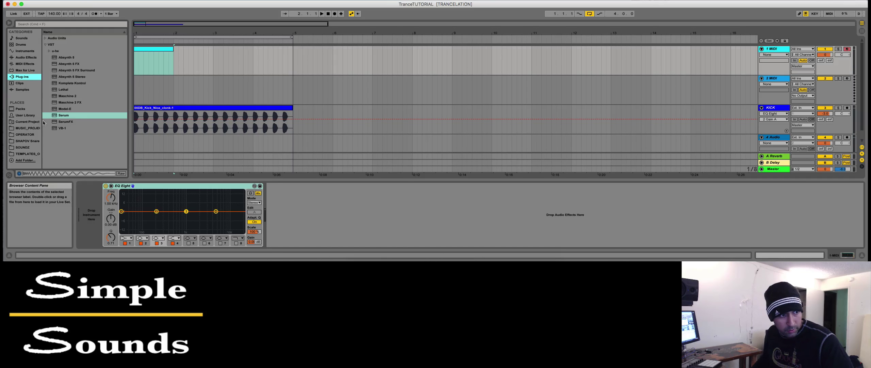
{"action": "left_click", "coordinate": [55, 116]}
{"action": "left_click_drag", "start_coordinate": [96, 87], "coordinate": [150, 52]}
{"action": "left_click_drag", "start_coordinate": [158, 73], "coordinate": [158, 74]}
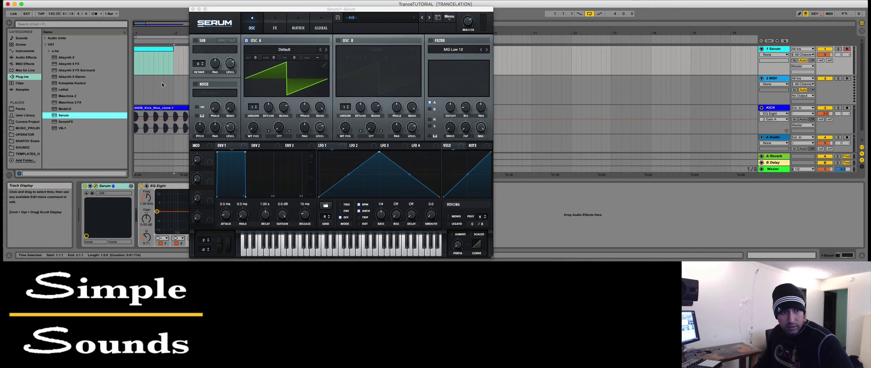
{"action": "left_click_drag", "start_coordinate": [304, 13], "coordinate": [469, 57]}
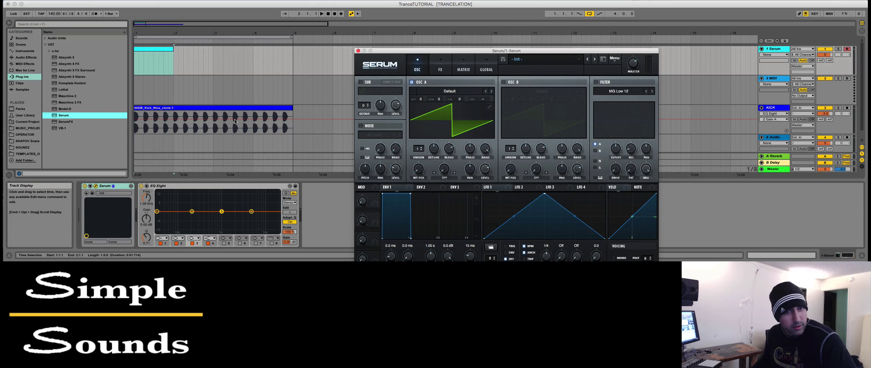
- Place a short G1 note at 1.1.2 in the Serum track's MIDI clip
{"action": "double_click", "coordinate": [156, 51]}
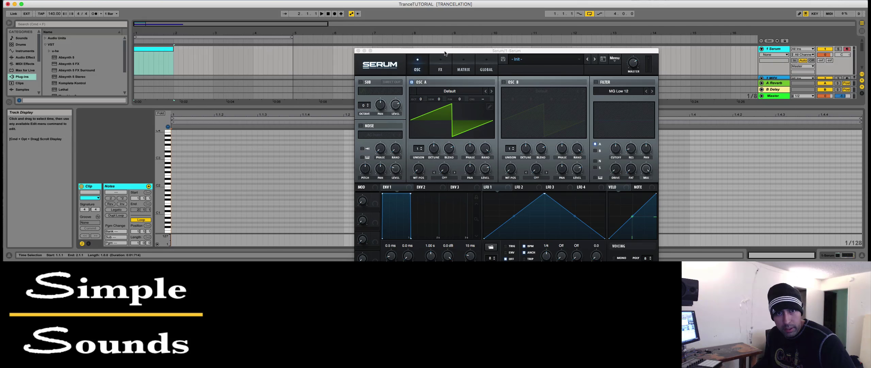
{"action": "key", "text": "super+Tab"}
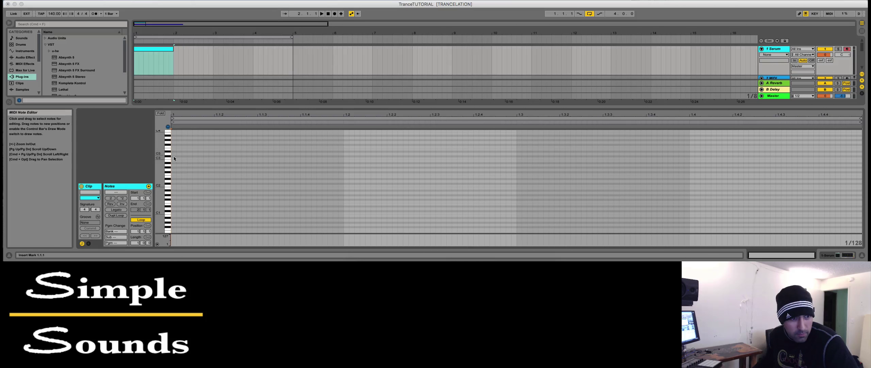
{"action": "left_click", "coordinate": [173, 165]}
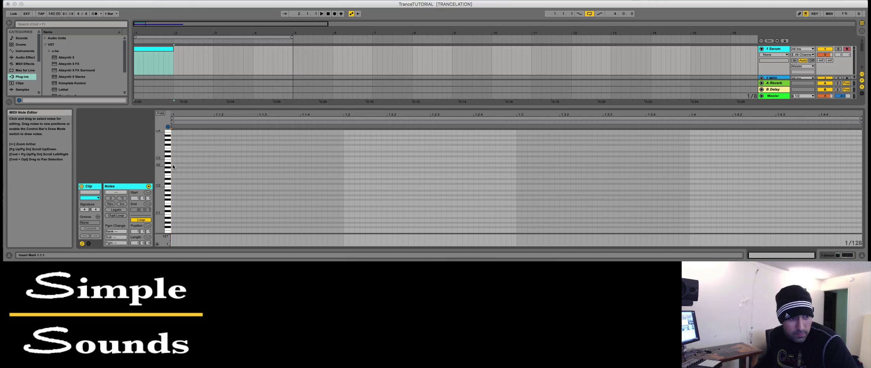
{"action": "double_click", "coordinate": [174, 198]}
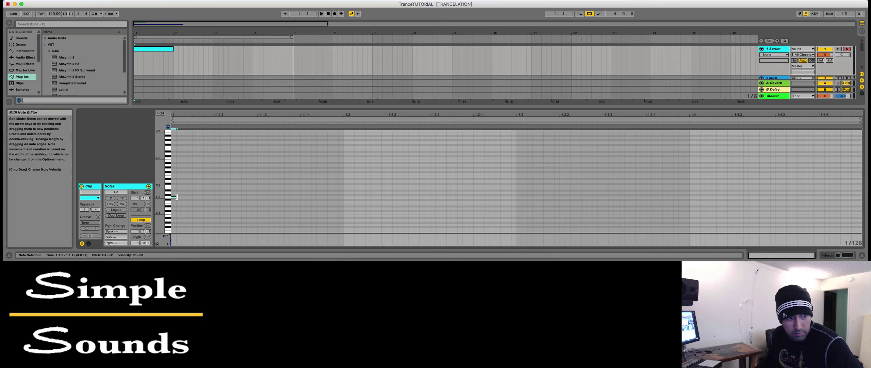
{"action": "left_click_drag", "start_coordinate": [174, 196], "coordinate": [220, 201]}
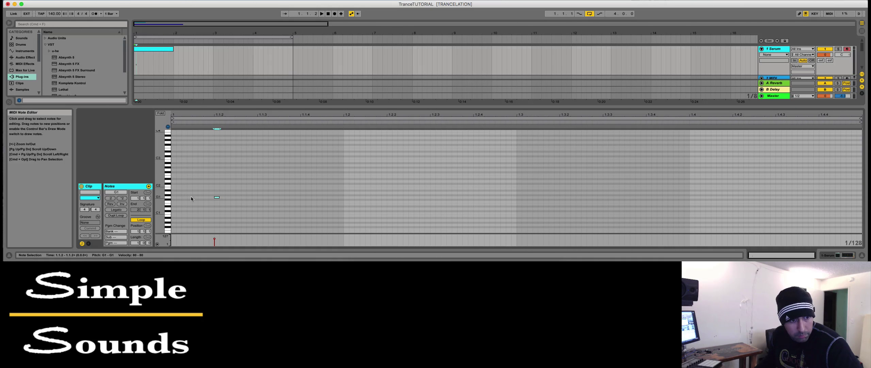
{"action": "double_click", "coordinate": [173, 197]}
{"action": "left_click_drag", "start_coordinate": [173, 198], "coordinate": [214, 197]}
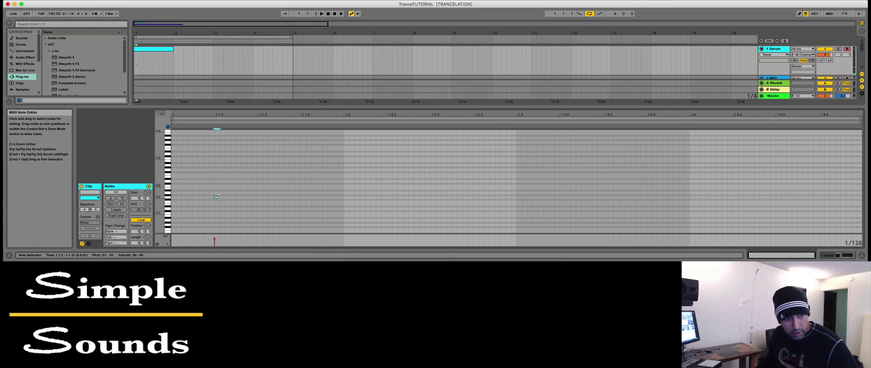
- Lengthen the G1 note to a full sixteenth and duplicate it twice to fill the rest of the first beat
{"action": "left_click_drag", "start_coordinate": [217, 197], "coordinate": [255, 201]}
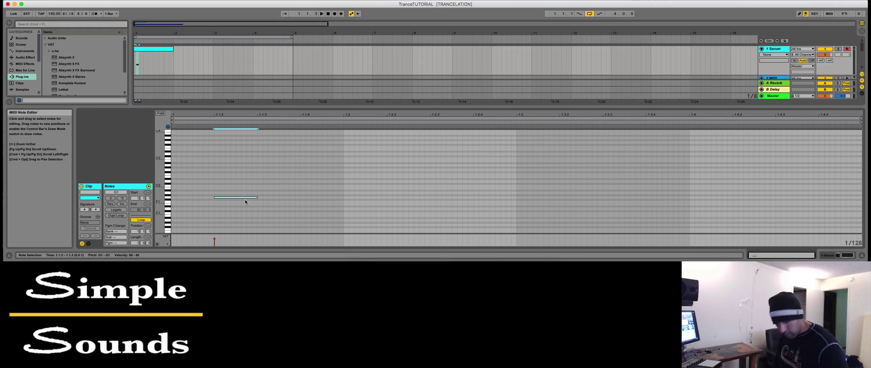
{"action": "key", "text": "super+d"}
{"action": "key", "text": "super+d"}
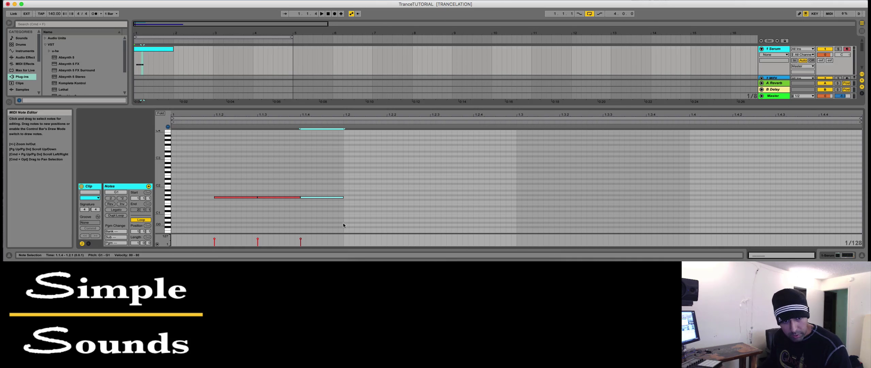
{"action": "left_click_drag", "start_coordinate": [343, 225], "coordinate": [167, 181]}
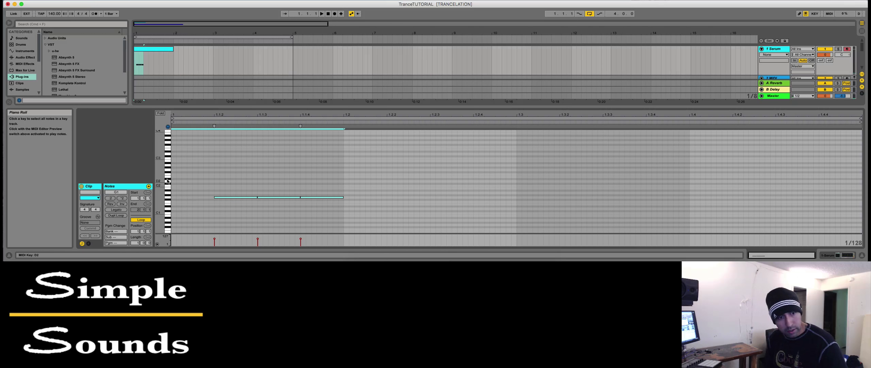
- Repeat the three-note group on beats two to four and shorten all notes to about three quarters of a sixteenth
{"action": "key", "text": "super+d"}
{"action": "key", "text": "super+d"}
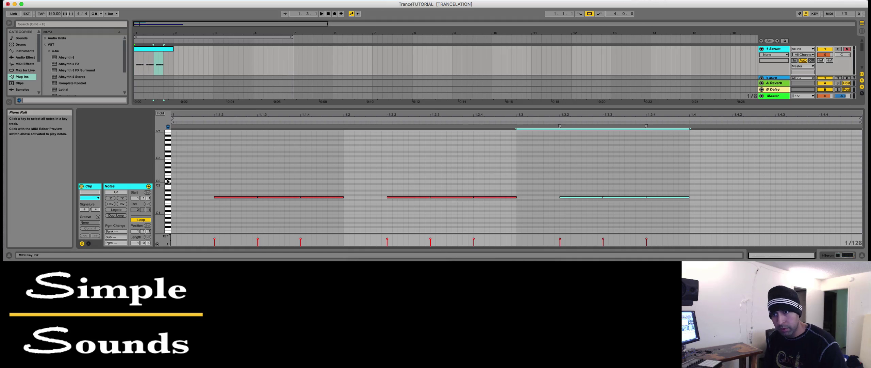
{"action": "key", "text": "super+d"}
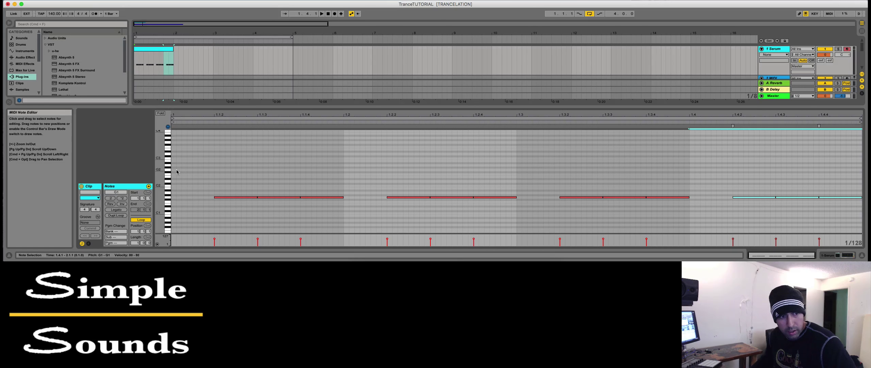
{"action": "left_click_drag", "start_coordinate": [172, 171], "coordinate": [723, 210]}
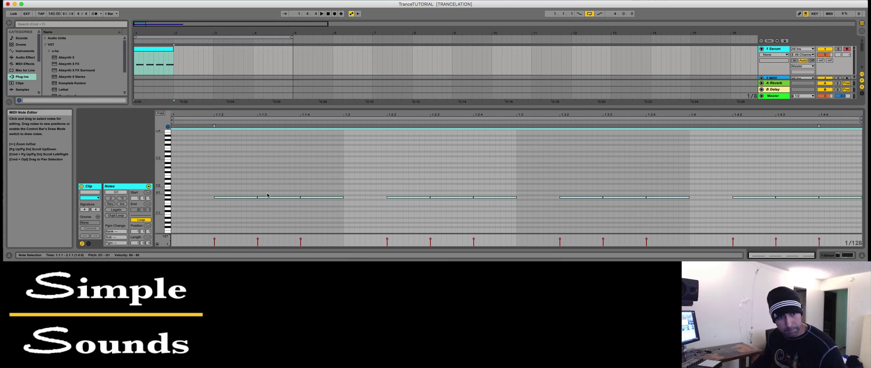
{"action": "left_click_drag", "start_coordinate": [257, 197], "coordinate": [247, 197]}
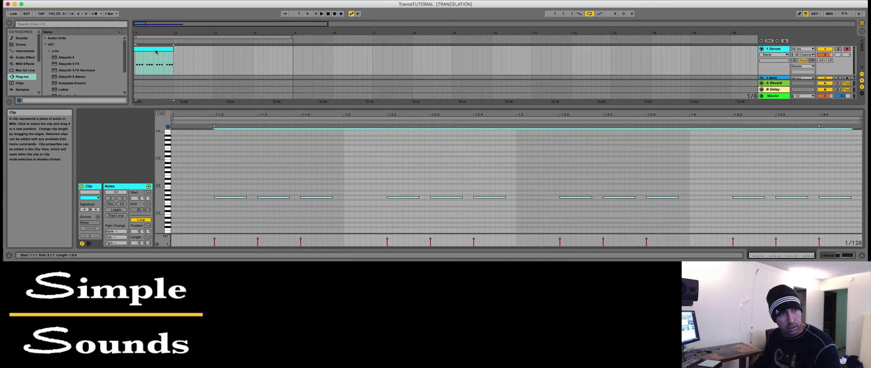
- Shorten the arrangement loop to the first bar and lower the Serum track's volume during playback
{"action": "left_click_drag", "start_coordinate": [292, 36], "coordinate": [173, 37]}
{"action": "key", "text": "space"}
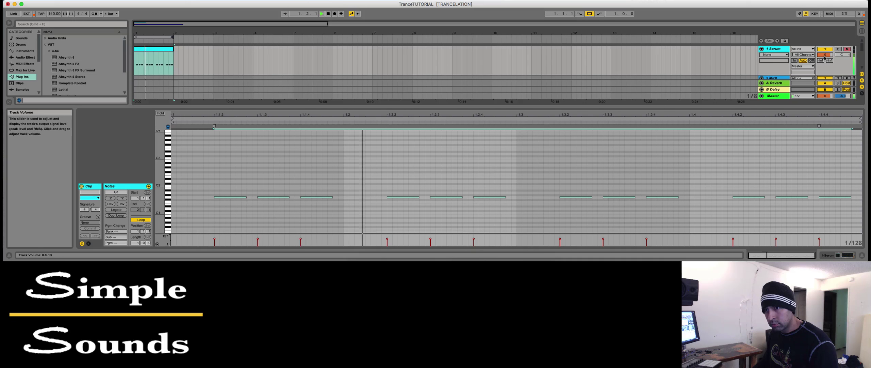
{"action": "left_click_drag", "start_coordinate": [825, 57], "coordinate": [824, 58]}
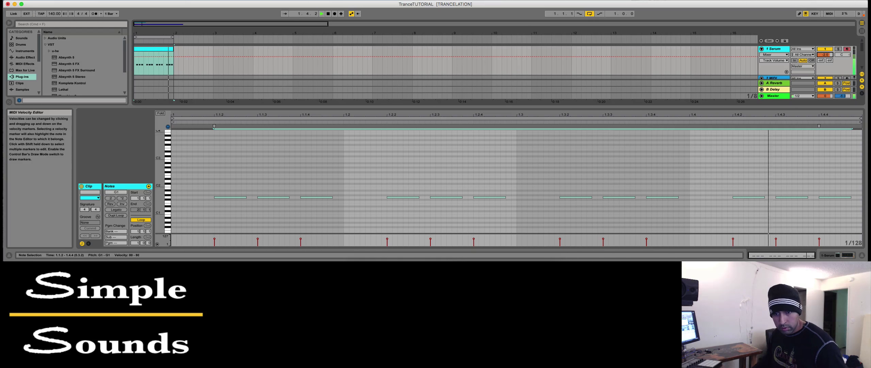
- Raise the G1 notes at 1.1.4 and 1.3.4 by one octave to G2
{"action": "key", "text": "super+alt+p"}
{"action": "left_click_drag", "start_coordinate": [461, 225], "coordinate": [574, 252]}
{"action": "left_click", "coordinate": [311, 189]}
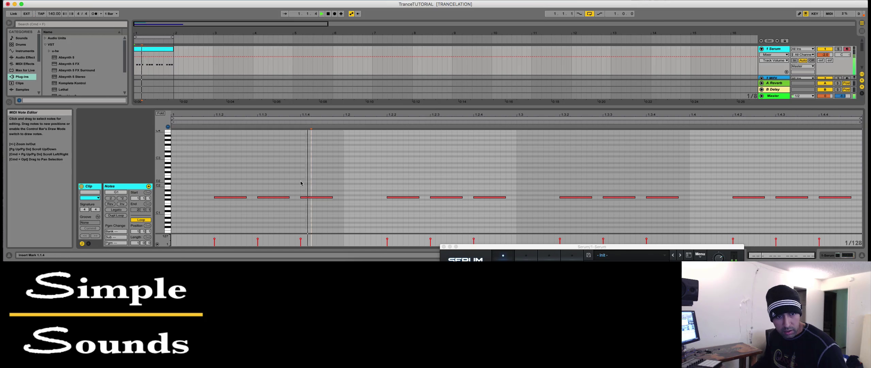
{"action": "left_click_drag", "start_coordinate": [306, 187], "coordinate": [321, 201]}
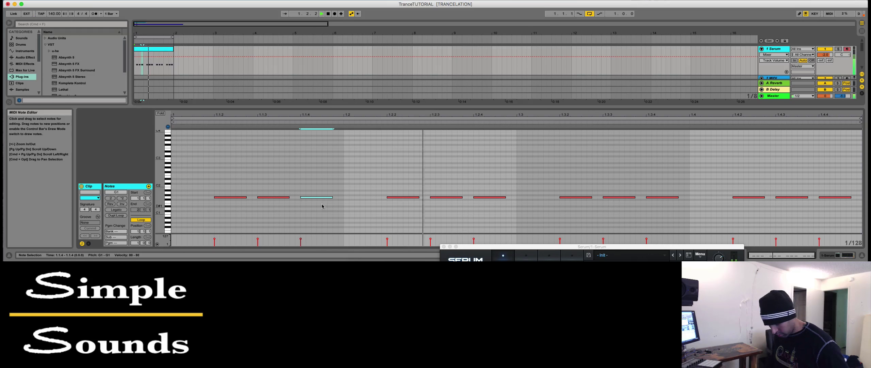
{"action": "key", "text": "shift+Up"}
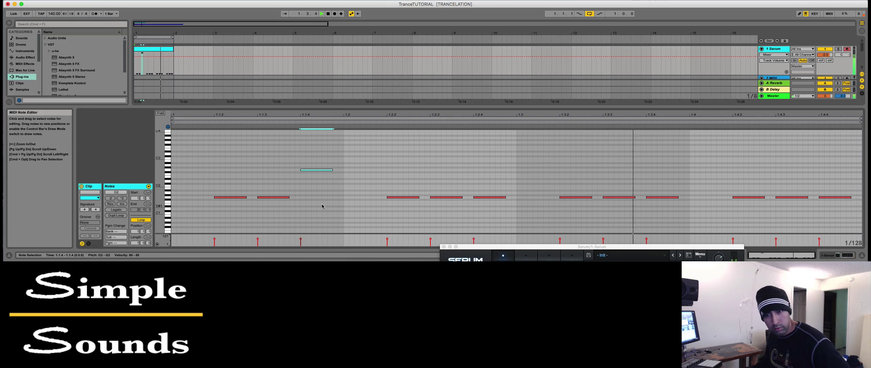
{"action": "left_click", "coordinate": [664, 197]}
{"action": "key", "text": "shift+Up"}
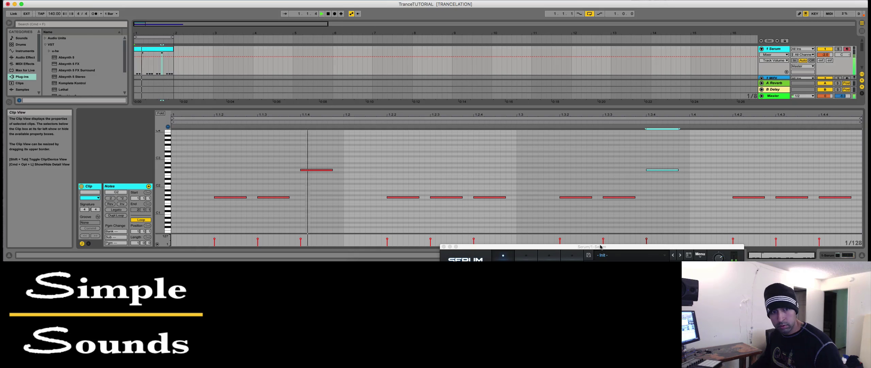
- Enable Serum's sub oscillator and set oscillator A's unison to 5 voices
{"action": "left_click_drag", "start_coordinate": [601, 246], "coordinate": [566, 52]}
{"action": "left_click", "coordinate": [412, 88]}
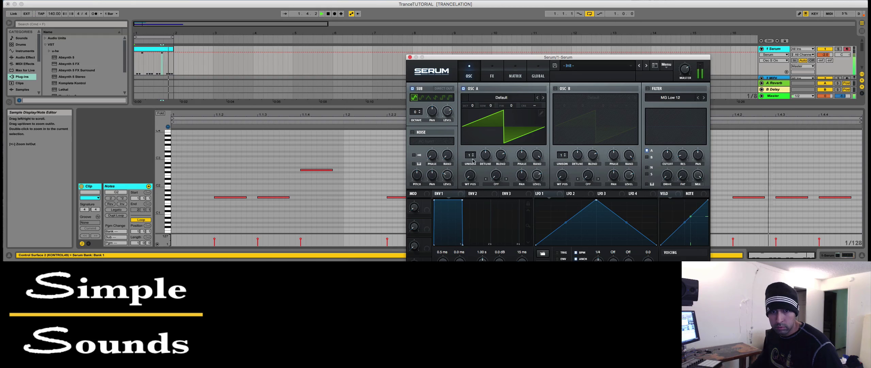
{"action": "left_click_drag", "start_coordinate": [473, 160], "coordinate": [470, 136]}
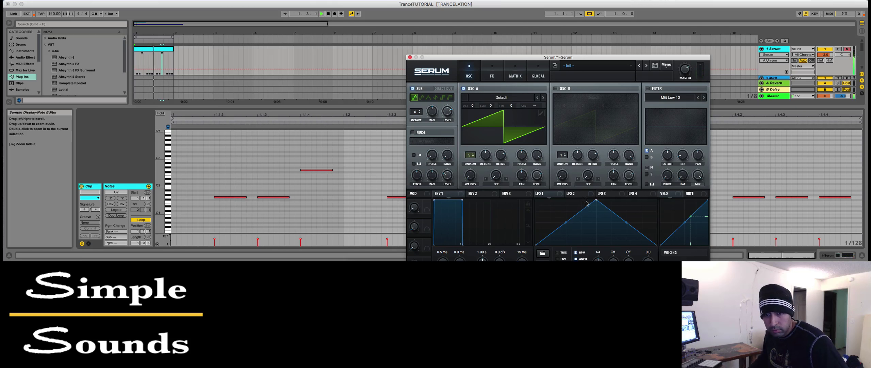
{"action": "left_click", "coordinate": [576, 194]}
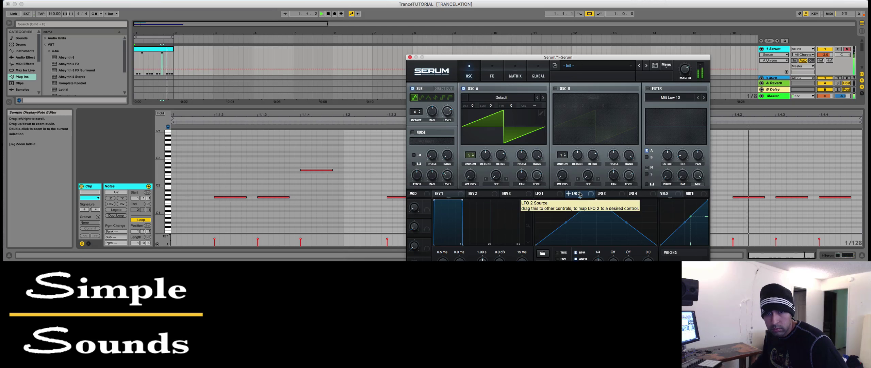
- Enable Serum's MG Low 12 filter, raise its resonance, set drive to about 15%, and adjust the fat and cutoff amounts
{"action": "left_click", "coordinate": [648, 88]}
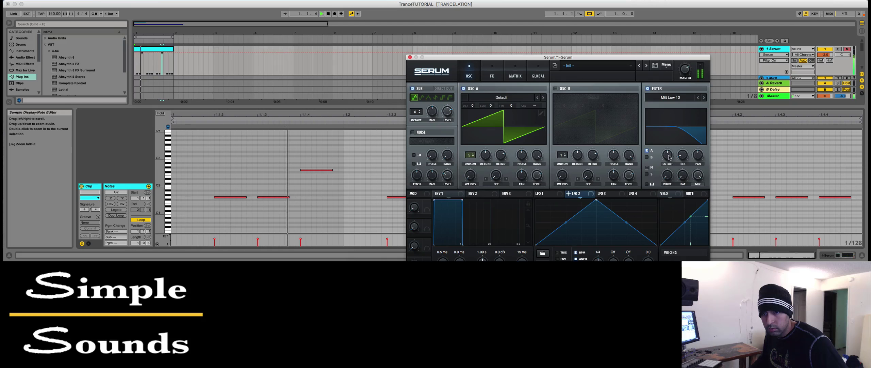
{"action": "left_click_drag", "start_coordinate": [681, 157], "coordinate": [681, 153]}
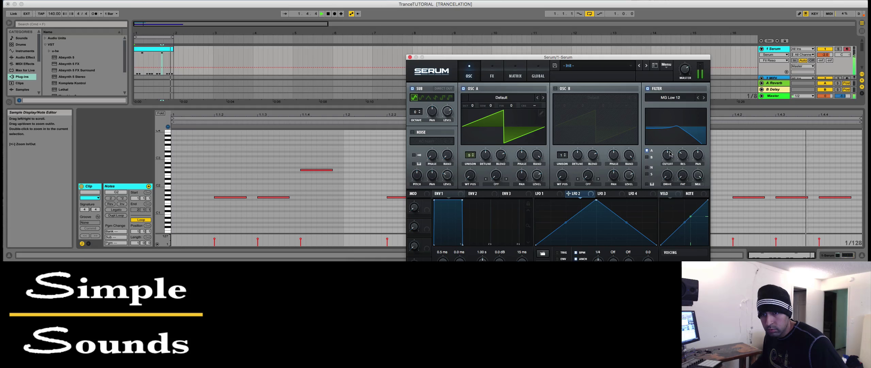
{"action": "left_click", "coordinate": [668, 177]}
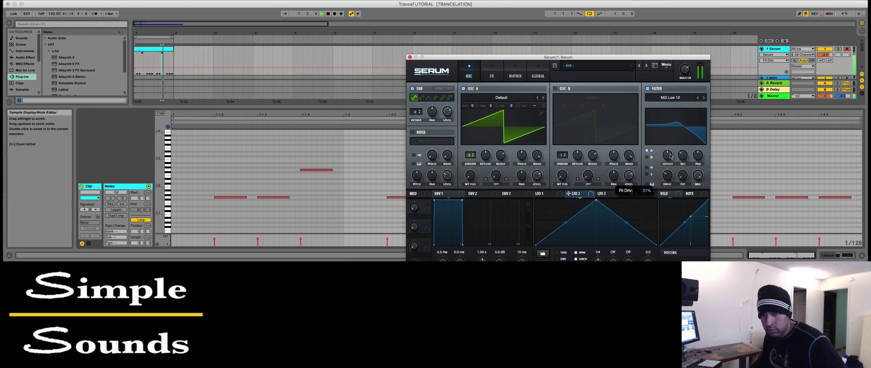
{"action": "left_click_drag", "start_coordinate": [671, 154], "coordinate": [669, 159]}
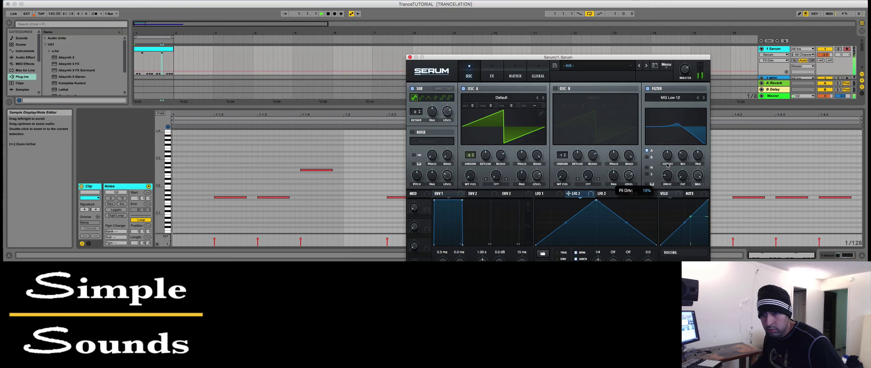
{"action": "left_click", "coordinate": [686, 175]}
{"action": "left_click_drag", "start_coordinate": [686, 152], "coordinate": [687, 153]}
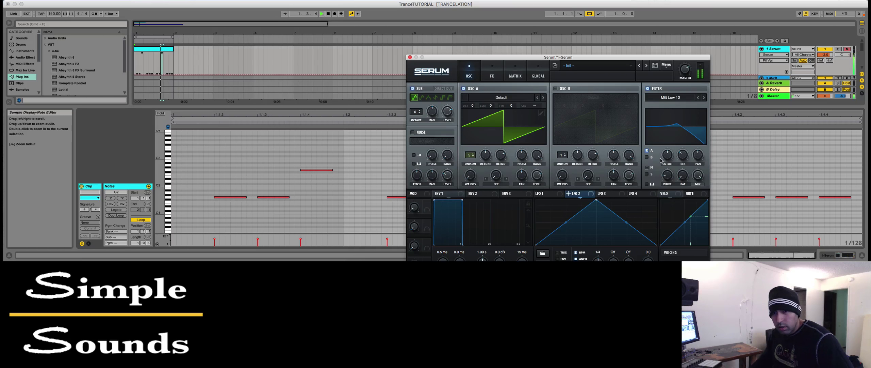
{"action": "left_click_drag", "start_coordinate": [662, 161], "coordinate": [669, 144]}
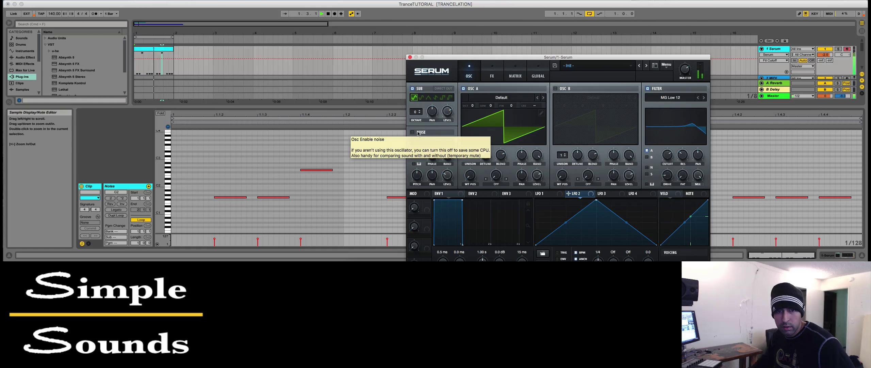
- Lower the velocity of the first G1 note in each beat, at 1.1.2, 1.2.2, 1.3.2 and 1.4.2
{"action": "left_click", "coordinate": [411, 57]}
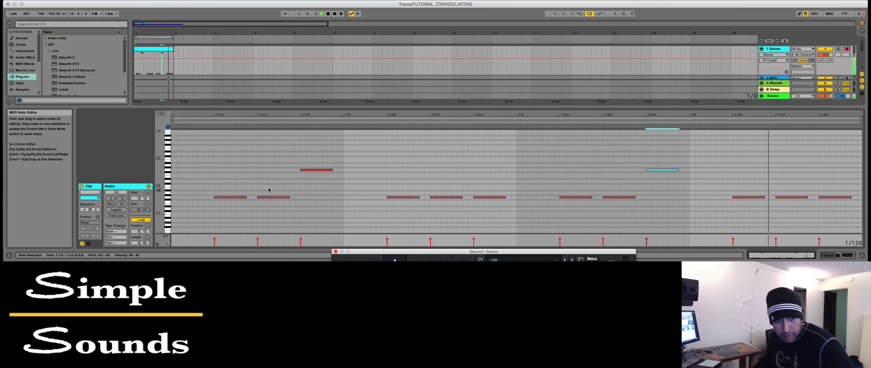
{"action": "left_click", "coordinate": [252, 186]}
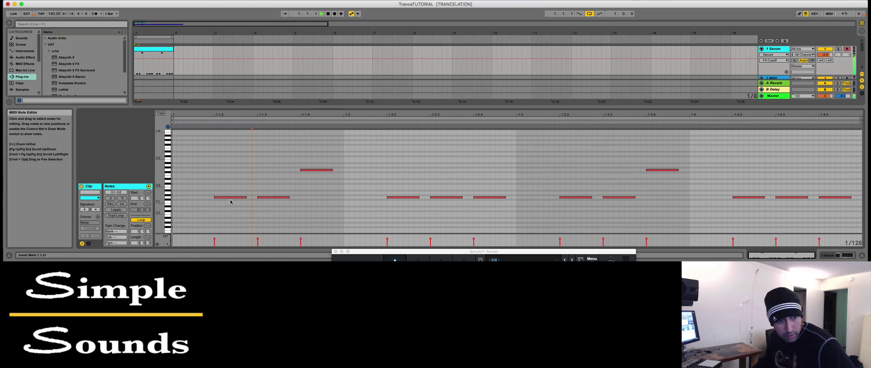
{"action": "left_click", "coordinate": [231, 197]}
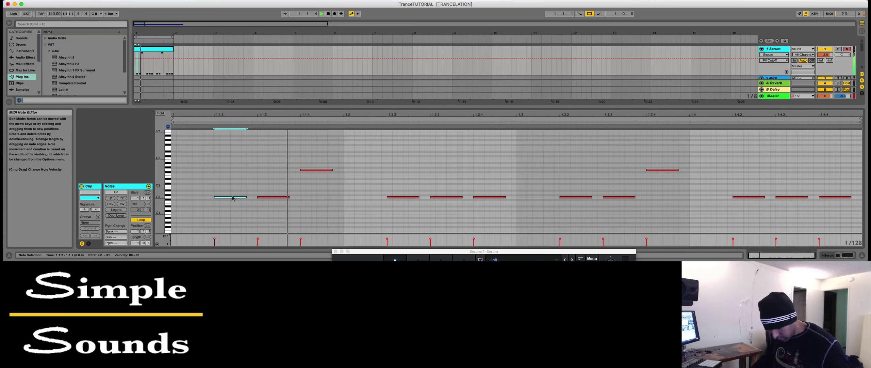
{"action": "left_click", "coordinate": [400, 198], "text": "shift"}
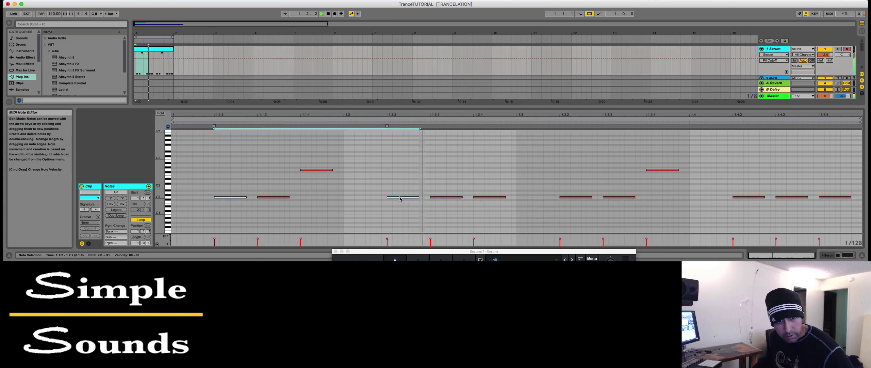
{"action": "left_click", "coordinate": [576, 198], "text": "shift"}
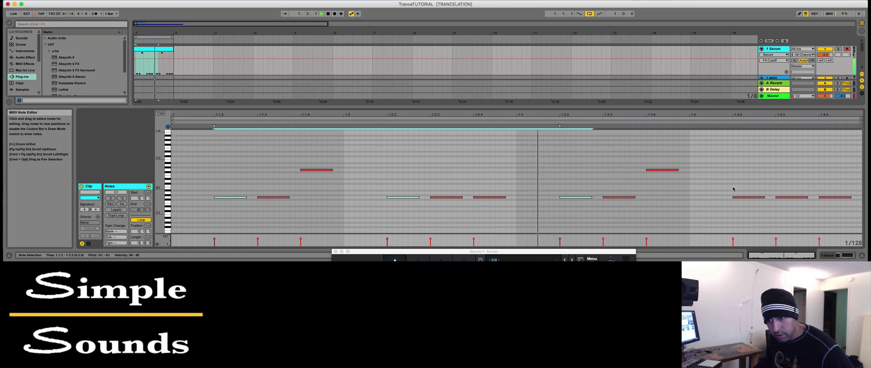
{"action": "left_click", "coordinate": [737, 197], "text": "shift"}
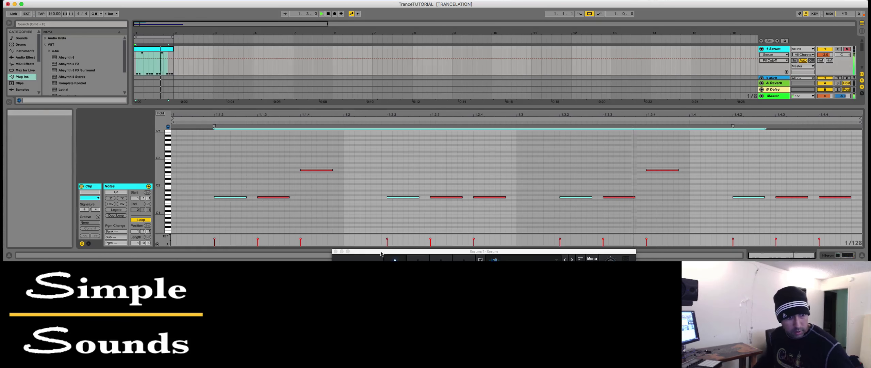
{"action": "mouse_move", "coordinate": [215, 240]}
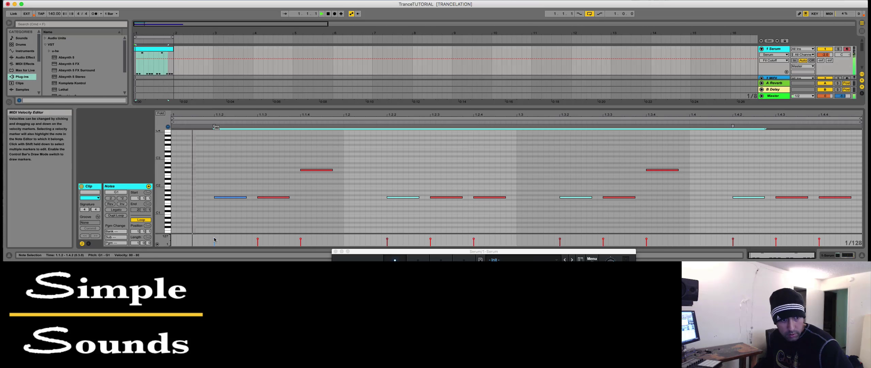
{"action": "left_click_drag", "start_coordinate": [214, 240], "coordinate": [214, 243]}
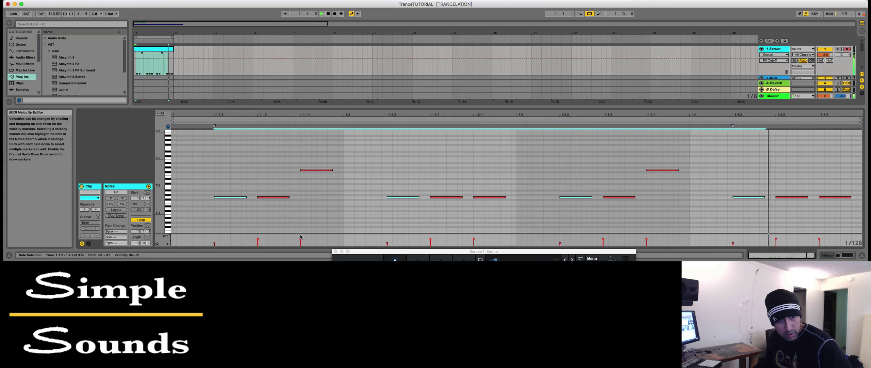
{"action": "left_click", "coordinate": [258, 239]}
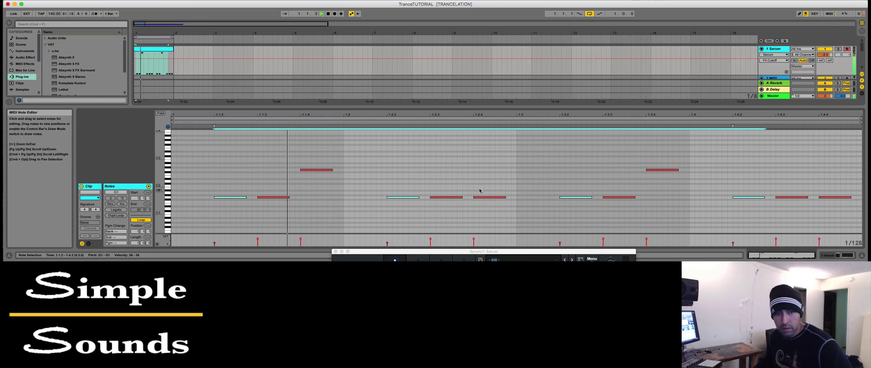
{"action": "left_click", "coordinate": [436, 158]}
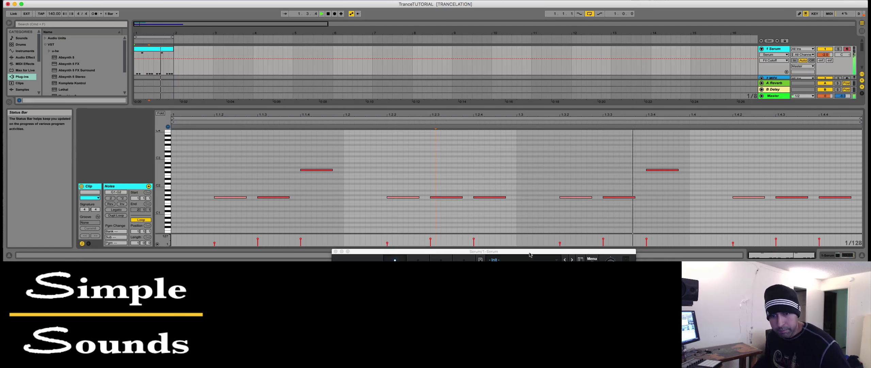
- Shape Serum's envelope 2 as a decaying curve with zero sustain and assign it to the filter's pan
{"action": "left_click_drag", "start_coordinate": [530, 251], "coordinate": [623, 74]}
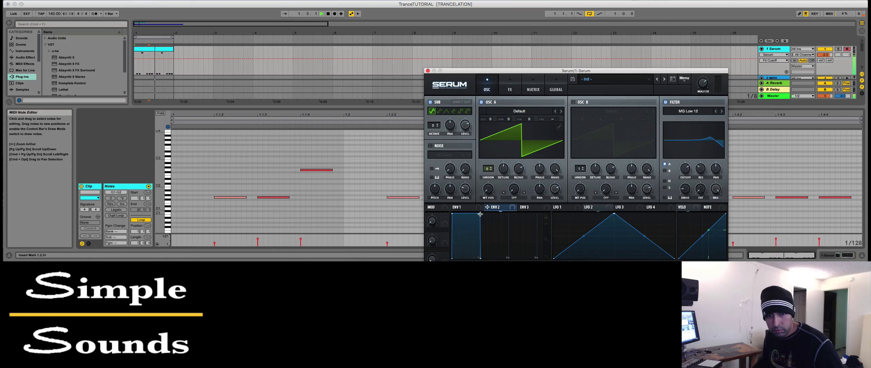
{"action": "left_click_drag", "start_coordinate": [480, 214], "coordinate": [494, 258]}
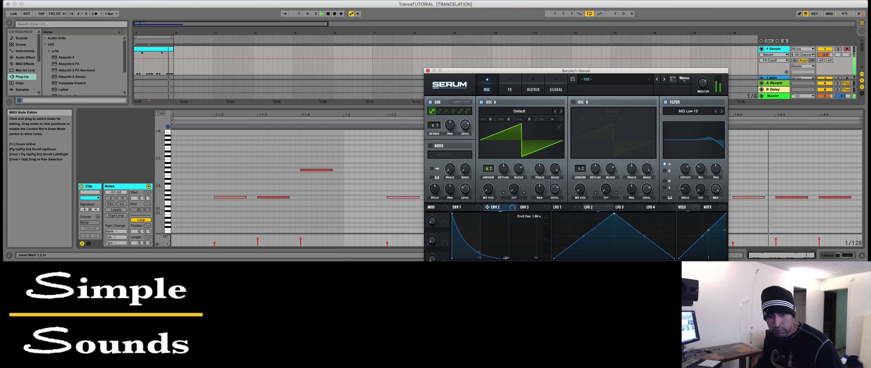
{"action": "left_click_drag", "start_coordinate": [687, 181], "coordinate": [715, 169]}
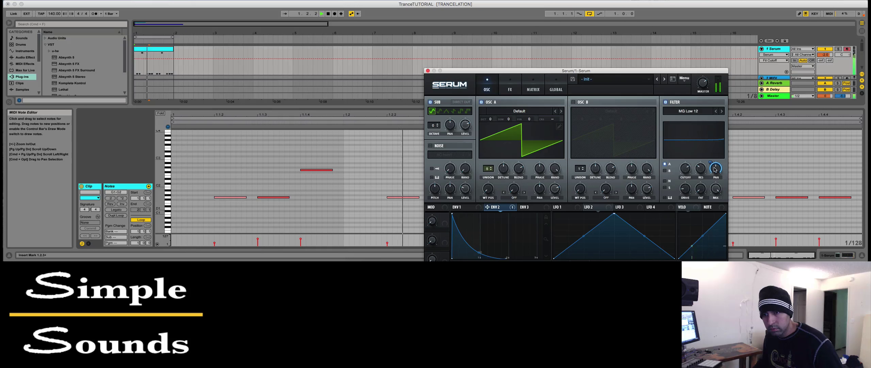
{"action": "mouse_move", "coordinate": [711, 169]}
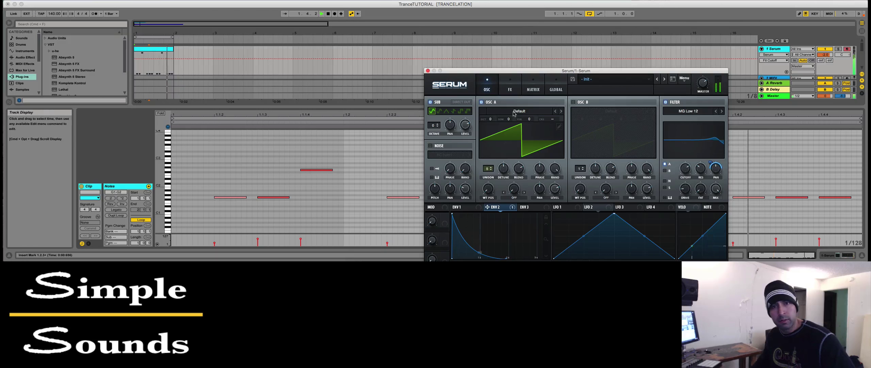
- Duplicate the one-bar Serum clip three times so the bassline fills four bars
{"action": "left_click_drag", "start_coordinate": [447, 73], "coordinate": [557, 261]}
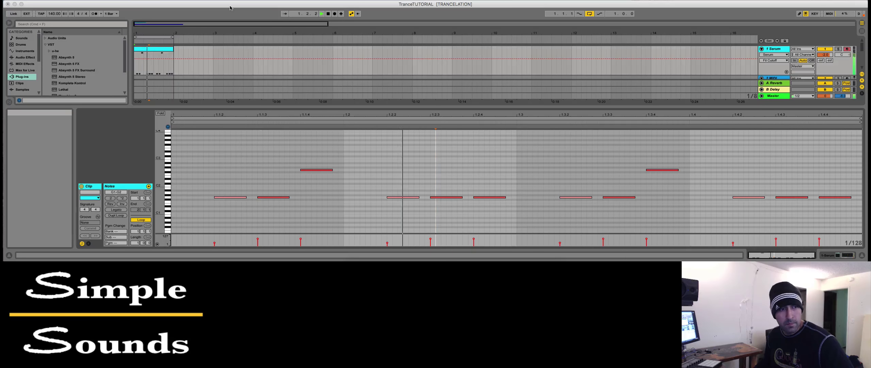
{"action": "left_click", "coordinate": [161, 49]}
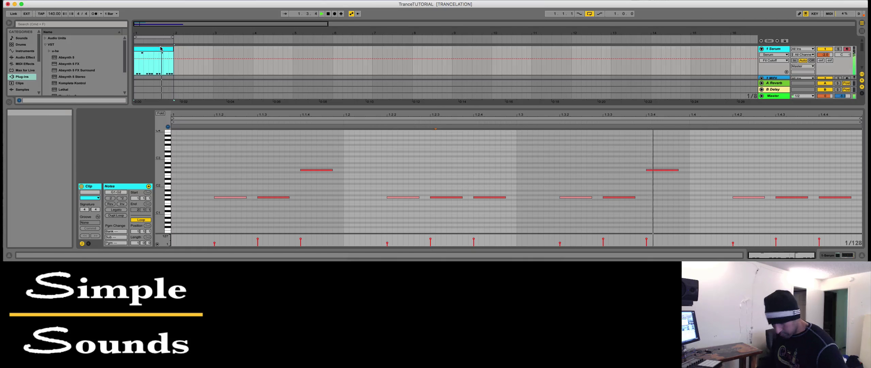
{"action": "key", "text": "super+d"}
{"action": "key", "text": "super+d"}
{"action": "key", "text": "super+d"}
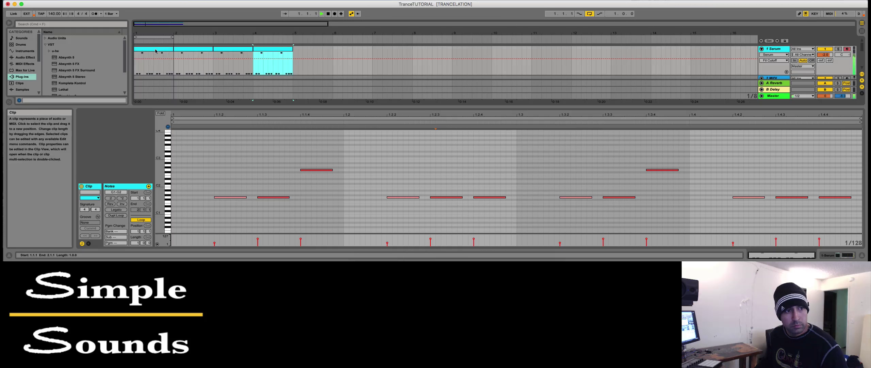
- Stop playback and consolidate the four Serum clips into one four-bar clip
{"action": "left_click", "coordinate": [156, 51]}
{"action": "key", "text": "space"}
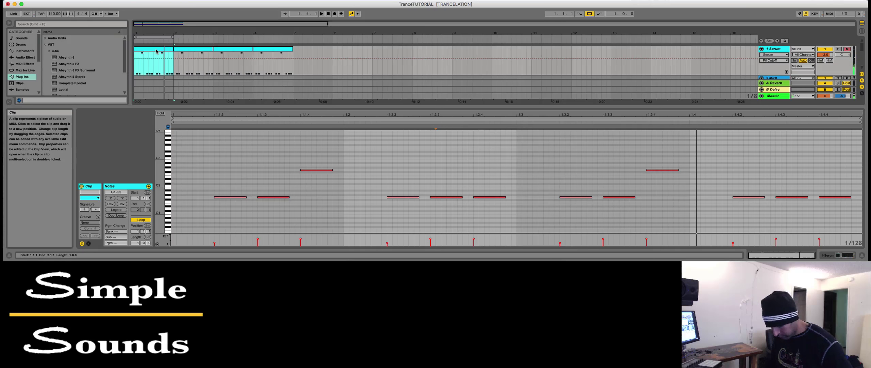
{"action": "left_click", "coordinate": [275, 54], "text": "shift"}
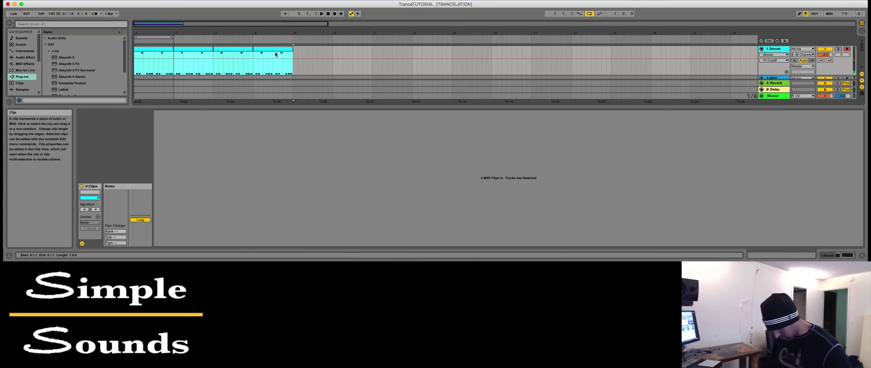
{"action": "key", "text": "super+j"}
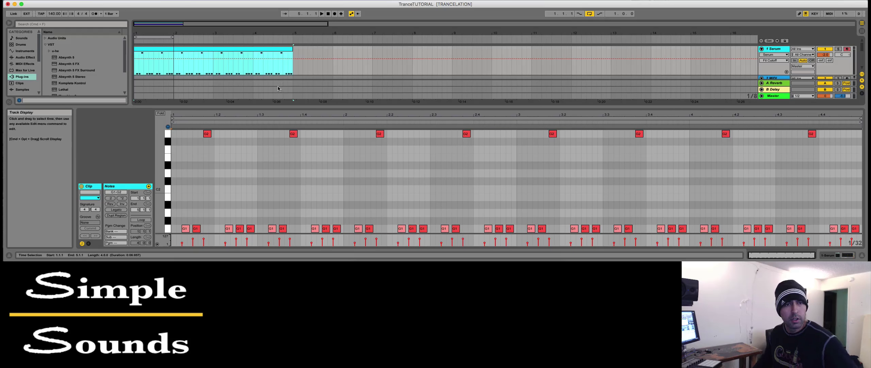
- Display the KICK track's EQ Eight and view its clip alongside the Serum clip in the arrangement
{"action": "scroll", "coordinate": [340, 58], "scroll_direction": "down", "scroll_amount": 1}
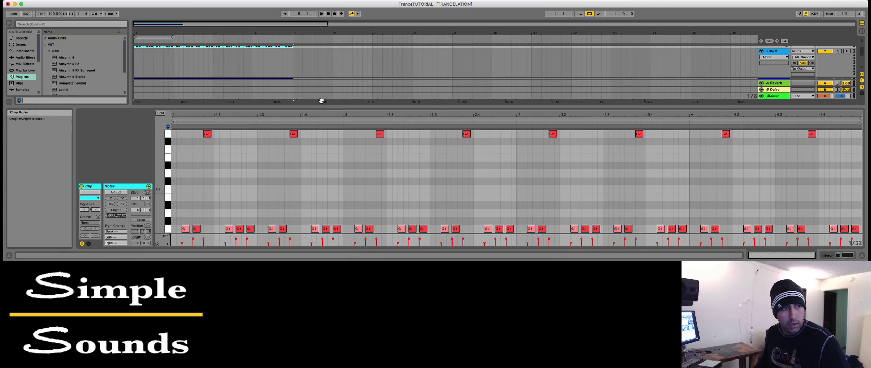
{"action": "scroll", "coordinate": [318, 79], "scroll_direction": "down", "scroll_amount": 3}
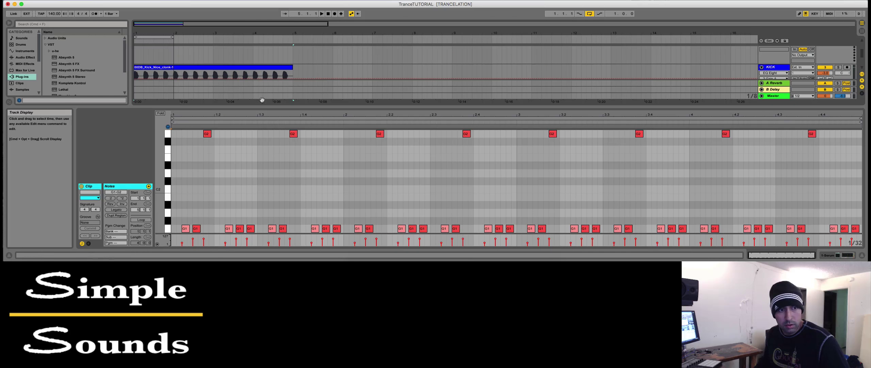
{"action": "double_click", "coordinate": [771, 68]}
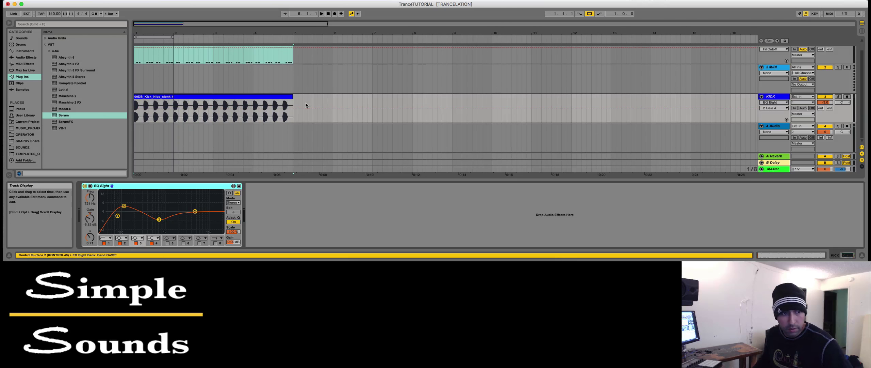
{"action": "scroll", "coordinate": [348, 118], "scroll_direction": "up", "scroll_amount": 2}
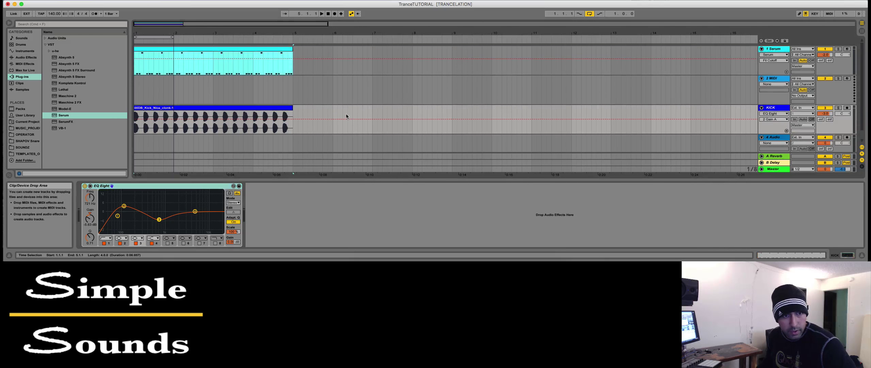
{"action": "scroll", "coordinate": [335, 109], "scroll_direction": "down", "scroll_amount": 1}
{"action": "scroll", "coordinate": [335, 108], "scroll_direction": "up", "scroll_amount": 1}
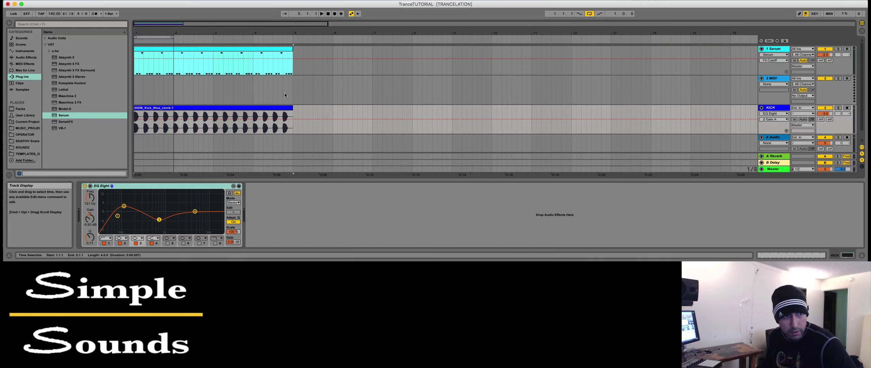
- Solo the Serum track, start playback and open the notes of its four-bar clip
{"action": "left_click", "coordinate": [719, 49]}
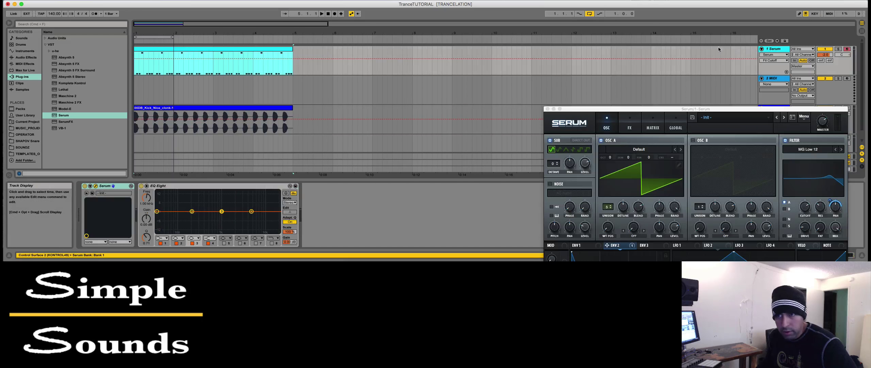
{"action": "left_click", "coordinate": [823, 49]}
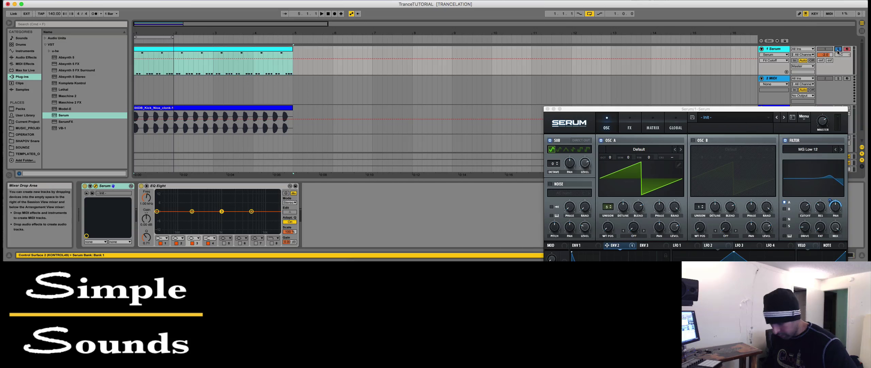
{"action": "key", "text": "space"}
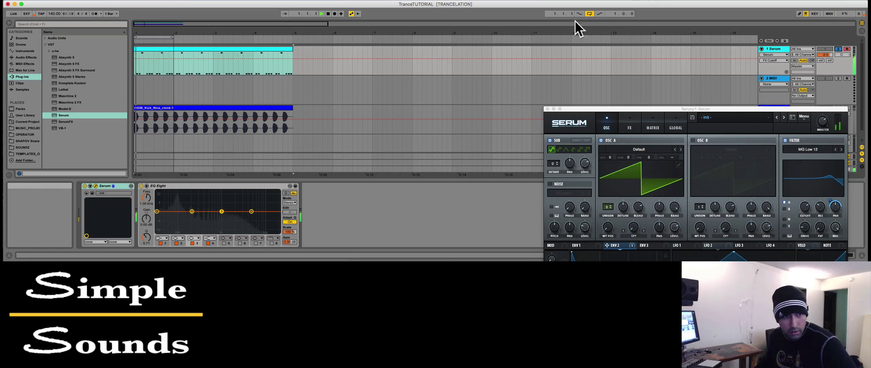
{"action": "double_click", "coordinate": [215, 61]}
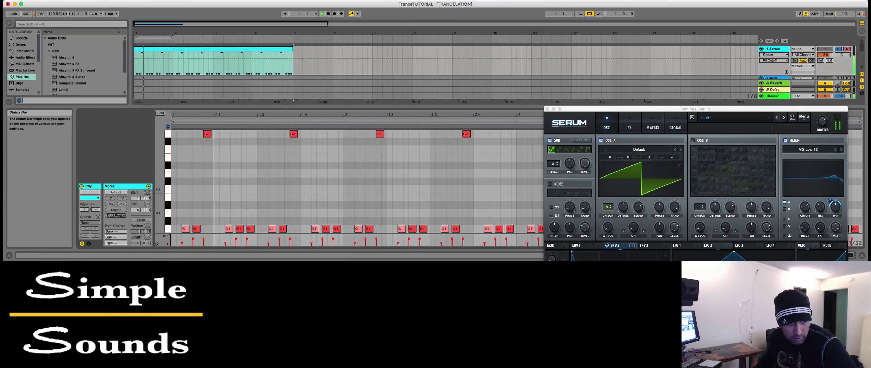
- Transpose all notes of the four-bar Serum clip down one octave and close the Serum plug-in window
{"action": "left_click", "coordinate": [184, 229]}
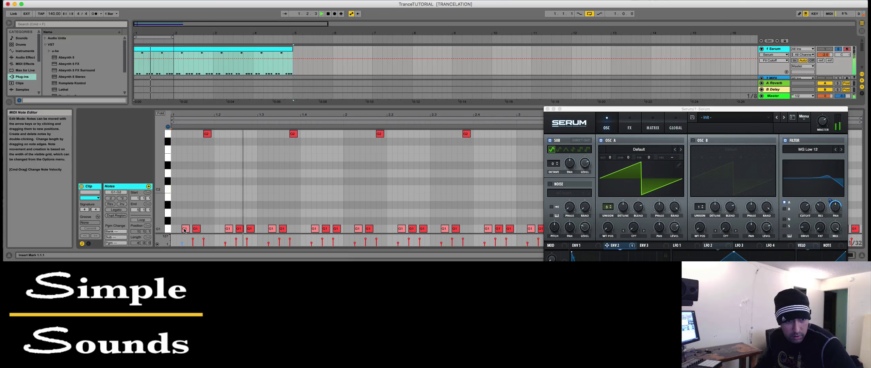
{"action": "left_click", "coordinate": [206, 134]}
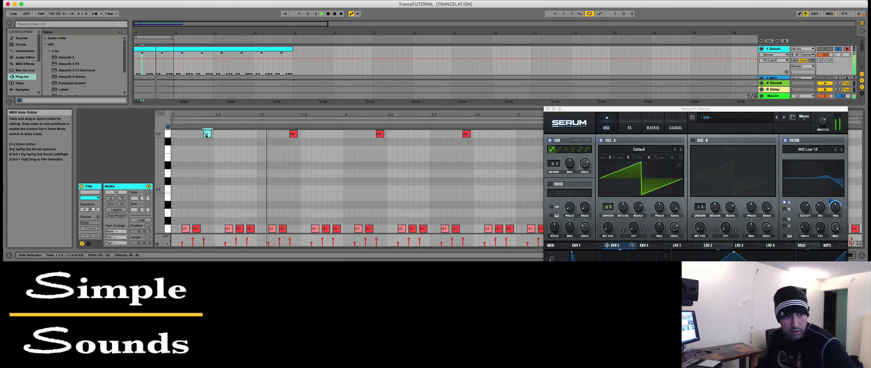
{"action": "key", "text": "super+a"}
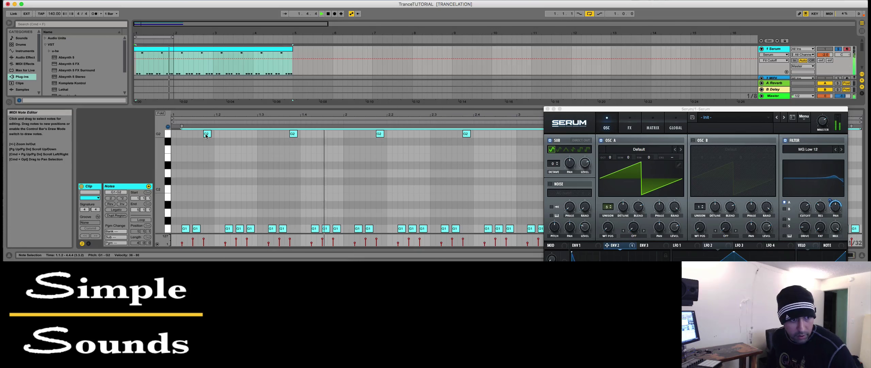
{"action": "key", "text": "shift+Down"}
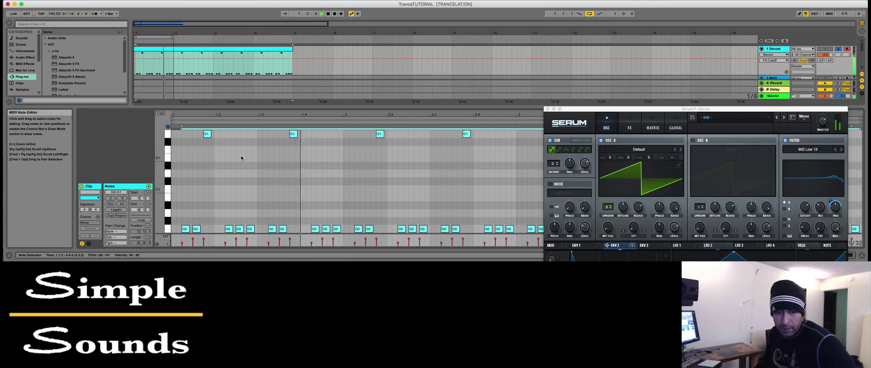
{"action": "left_click", "coordinate": [548, 108]}
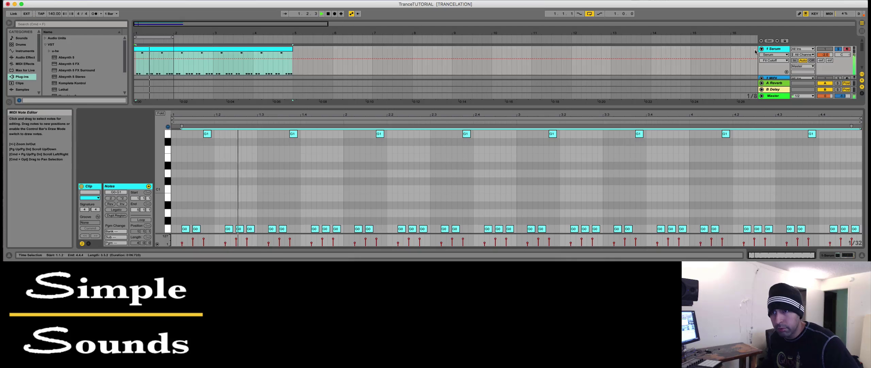
- Set band 1 of the Serum track's EQ Eight to a low cut at about 78 Hz
{"action": "key", "text": "shift+Tab"}
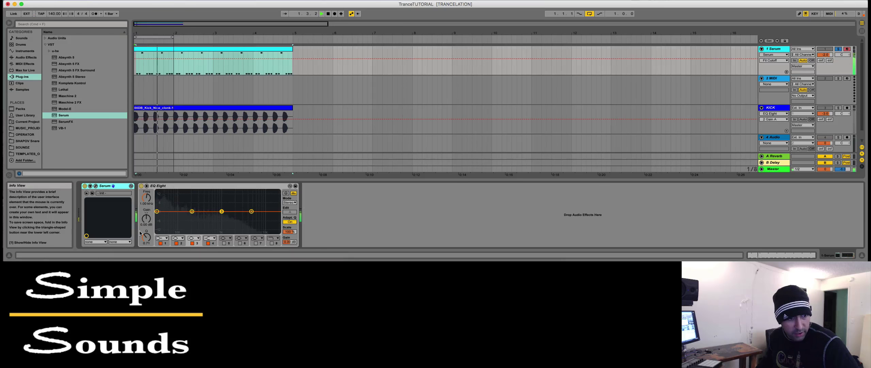
{"action": "left_click", "coordinate": [160, 238]}
{"action": "left_click", "coordinate": [159, 253]}
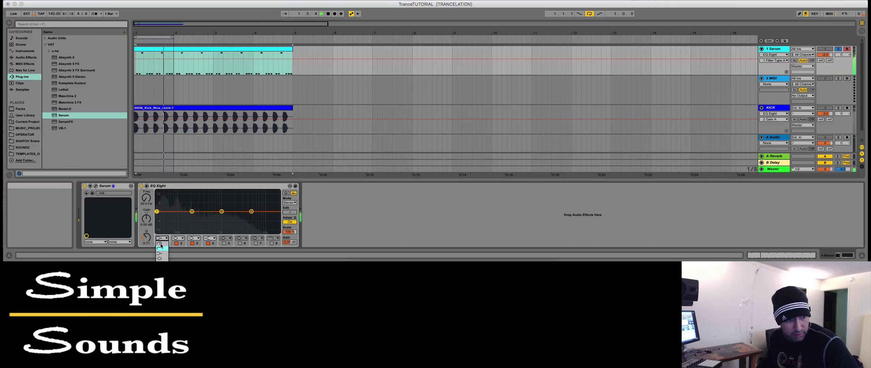
{"action": "left_click_drag", "start_coordinate": [156, 216], "coordinate": [174, 215]}
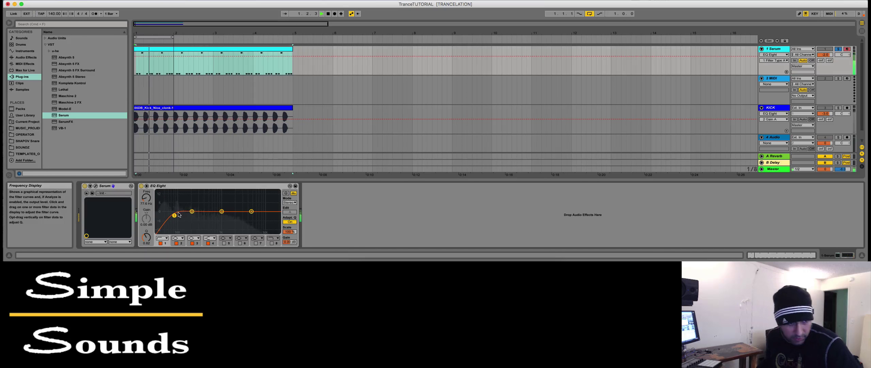
- Dip EQ Eight band 2 slightly on the Serum track and boost band 3 by about 5 dB at about 2 kHz
{"action": "left_click", "coordinate": [191, 212]}
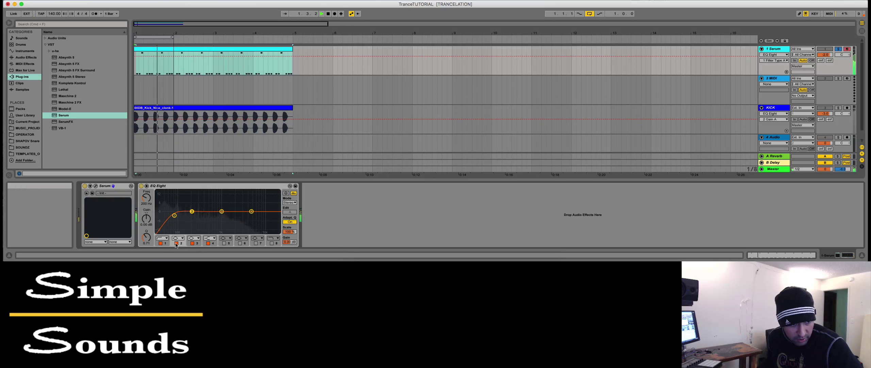
{"action": "left_click_drag", "start_coordinate": [192, 212], "coordinate": [222, 212]}
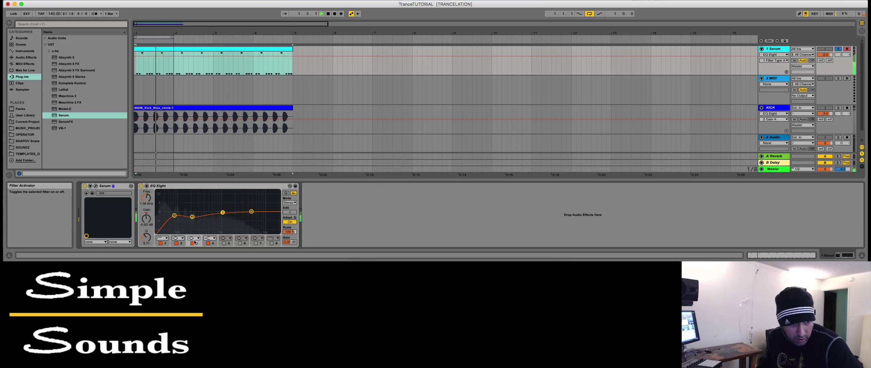
{"action": "left_click_drag", "start_coordinate": [223, 211], "coordinate": [223, 207]}
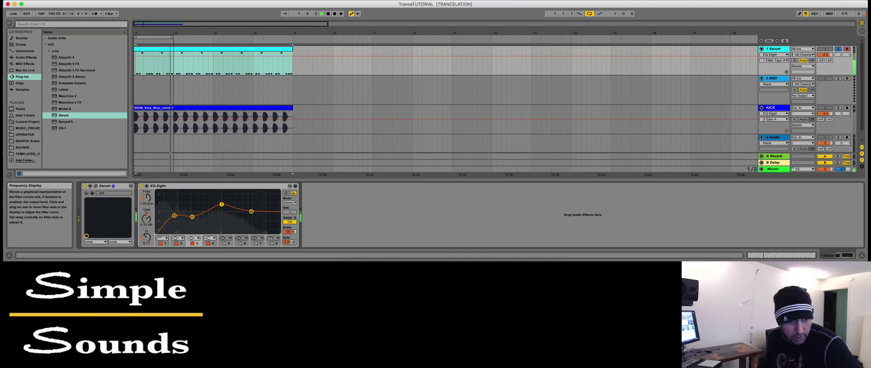
{"action": "mouse_move", "coordinate": [222, 197]}
{"action": "left_mouse_down"}
{"action": "mouse_move", "coordinate": [253, 192]}
{"action": "mouse_move", "coordinate": [203, 194]}
{"action": "mouse_move", "coordinate": [253, 193]}
{"action": "mouse_move", "coordinate": [224, 193]}
{"action": "left_mouse_up"}
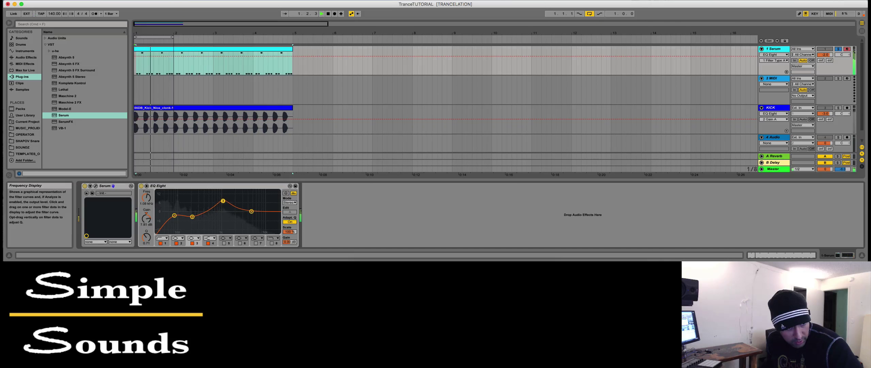
{"action": "left_click_drag", "start_coordinate": [224, 203], "coordinate": [224, 205]}
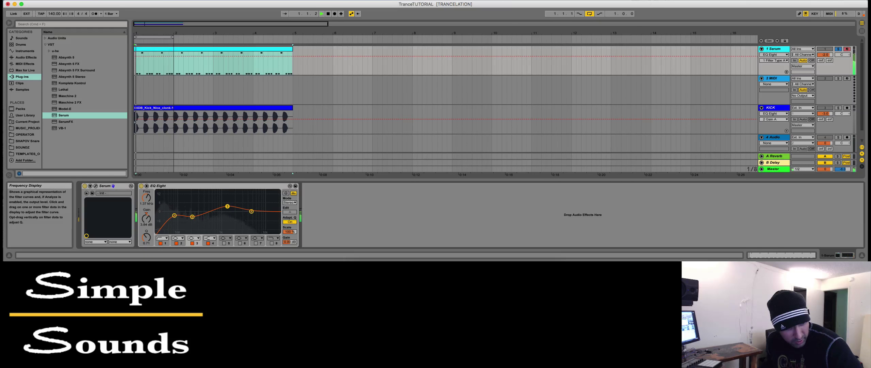
{"action": "left_click_drag", "start_coordinate": [232, 206], "coordinate": [235, 203]}
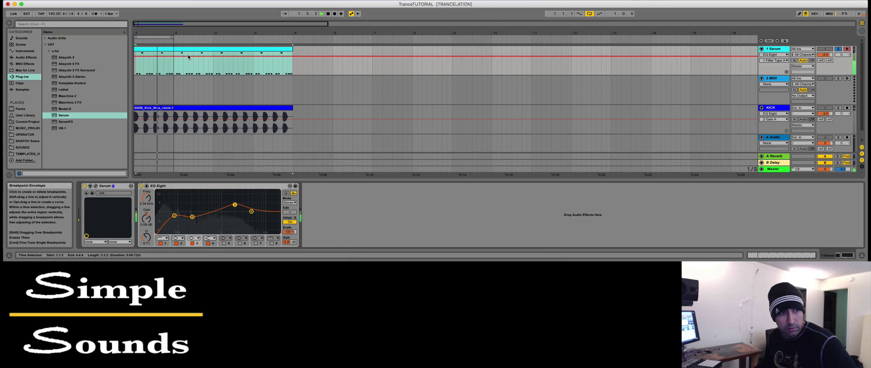
- Unsolo the Serum track, extend the arrangement loop to four bars over the Serum clip and stop playback
{"action": "left_click", "coordinate": [840, 51]}
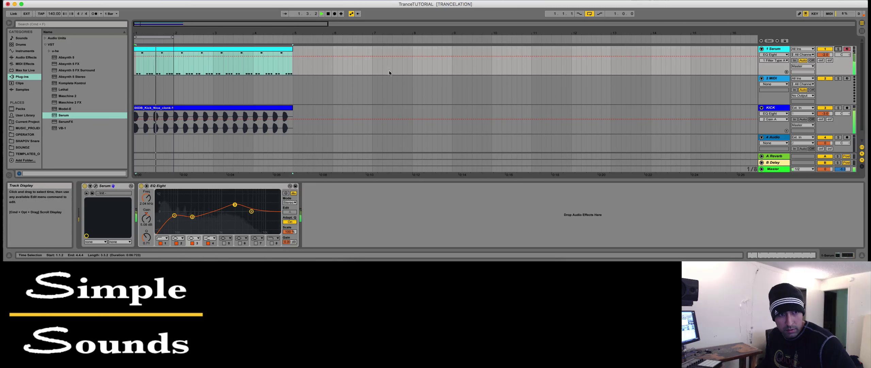
{"action": "left_click", "coordinate": [164, 52]}
{"action": "double_click", "coordinate": [164, 52]}
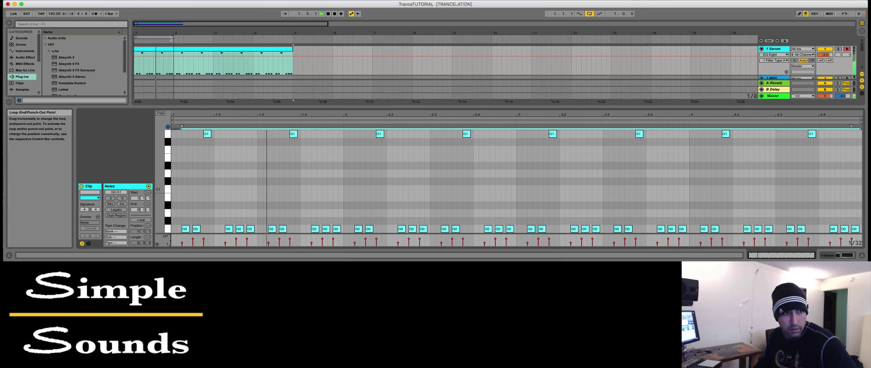
{"action": "left_click_drag", "start_coordinate": [174, 37], "coordinate": [293, 41]}
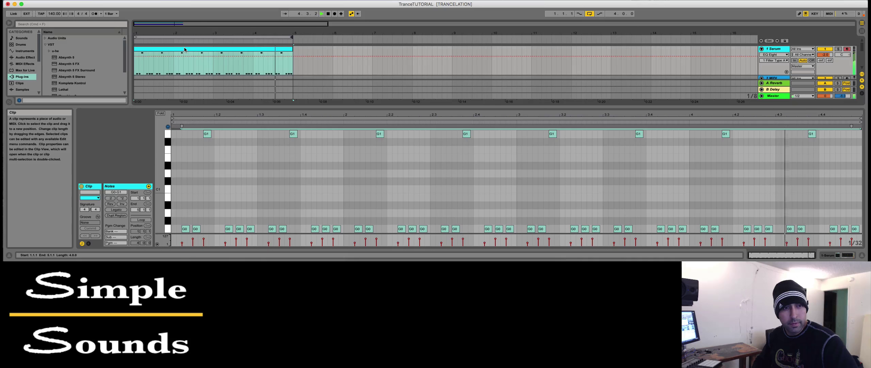
{"action": "key", "text": "space"}
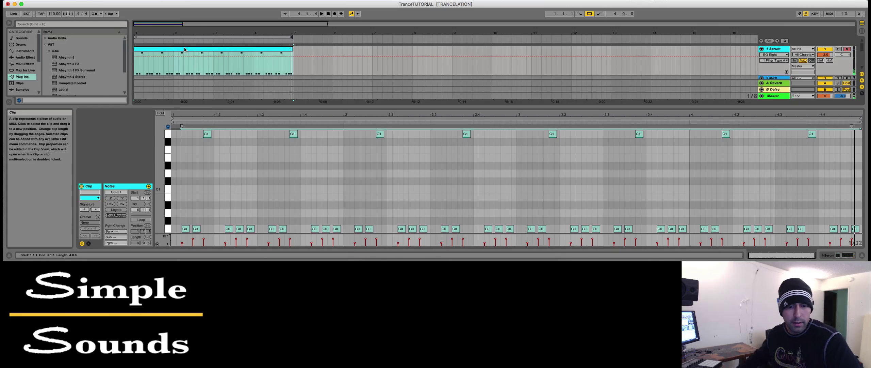